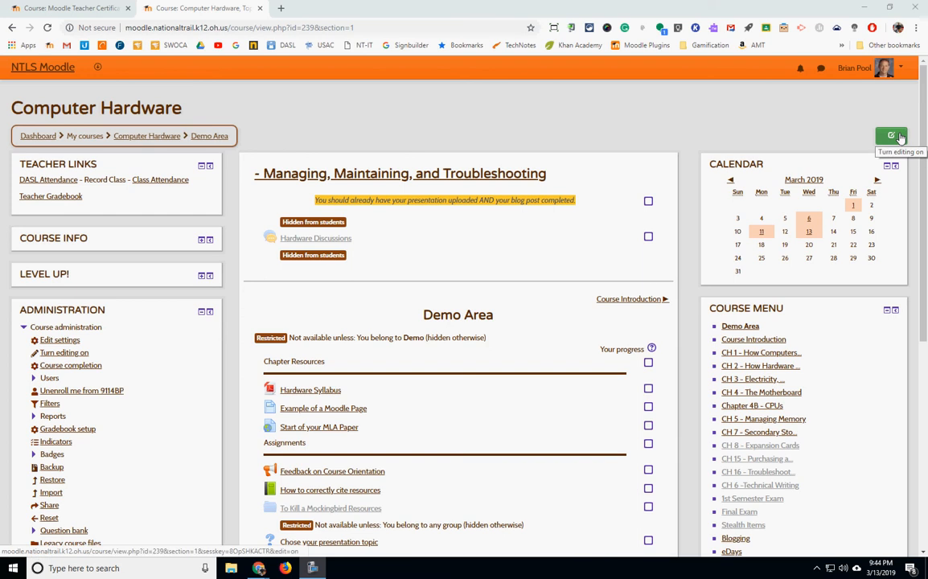
# Step: Turn on course editing and add a Forum activity to the Managing, Maintaining, and Troubleshooting section
pyautogui.click(892, 137)
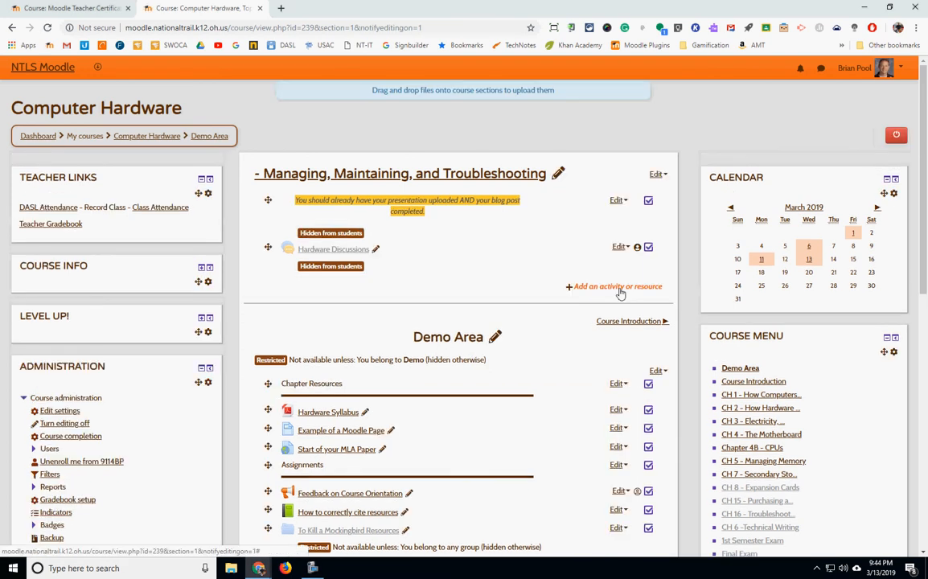
pyautogui.click(618, 287)
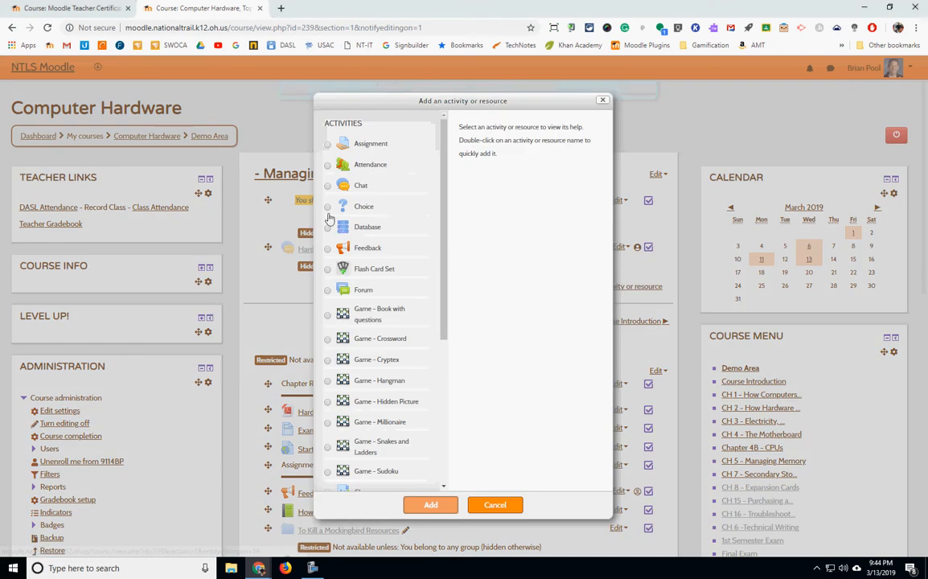
pyautogui.click(329, 291)
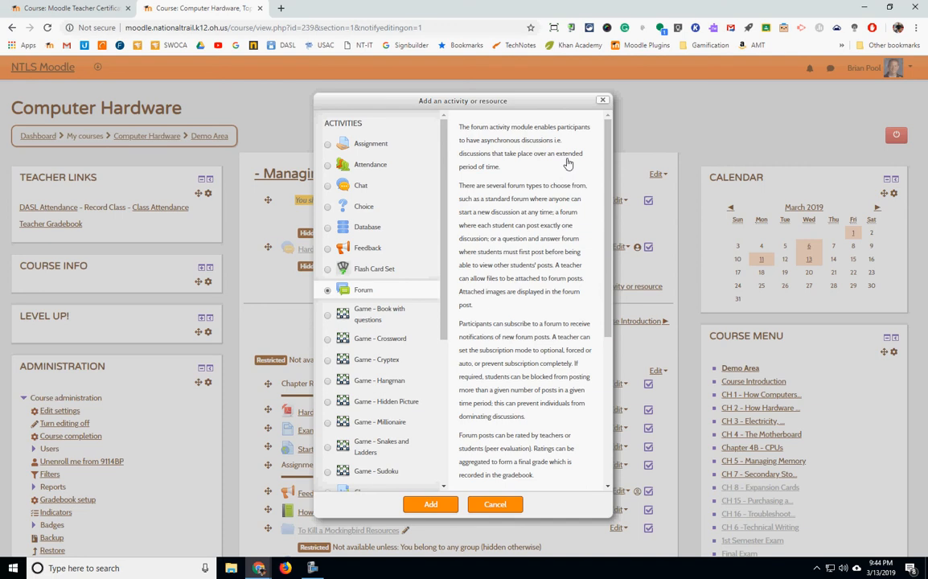
pyautogui.scroll(-5, 547, 297)
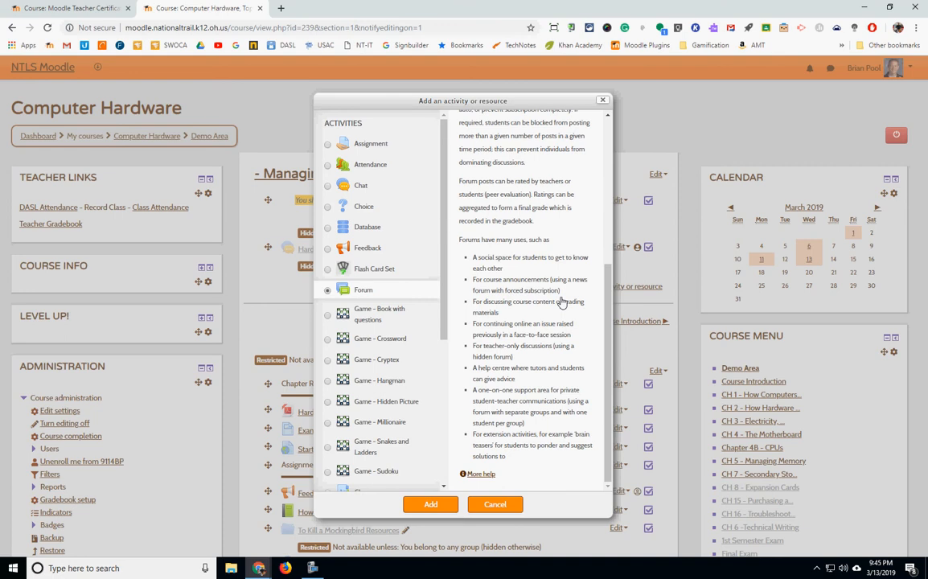
pyautogui.click(430, 504)
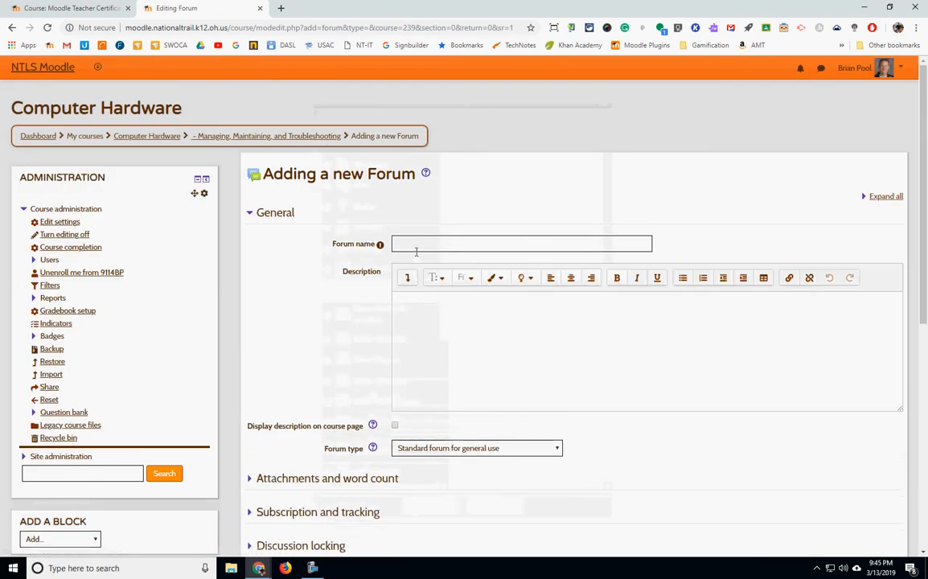
# Step: Name the new forum "Hardware Questions and Answers"
pyautogui.click(415, 242)
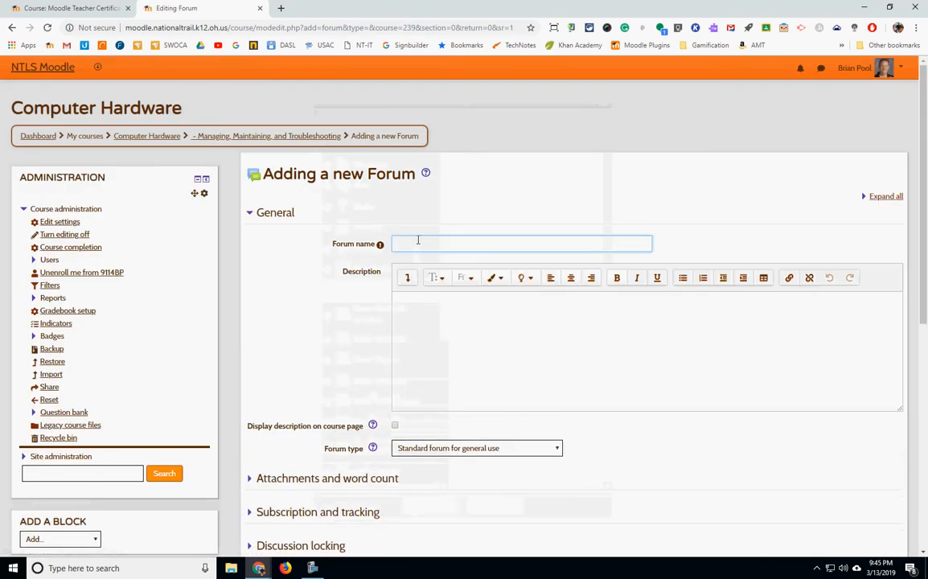
pyautogui.write('Hardware ')
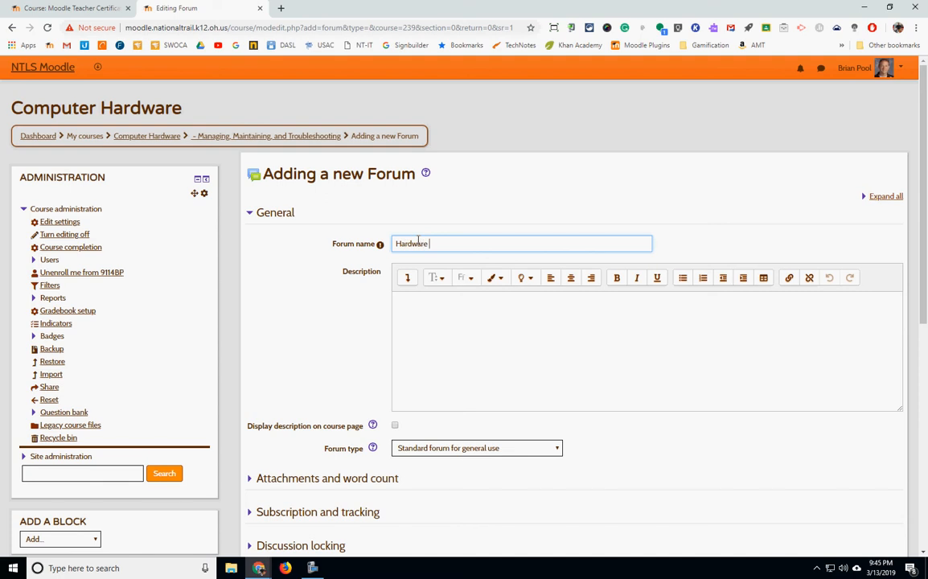
pyautogui.write('Questions and Answers')
# Step: Enter description "Please post any unanswered questions you may have here. If you feel you know the answer, bonus points will be awarded for correctly helping a classmate!"
pyautogui.click(468, 343)
pyautogui.write('Please')
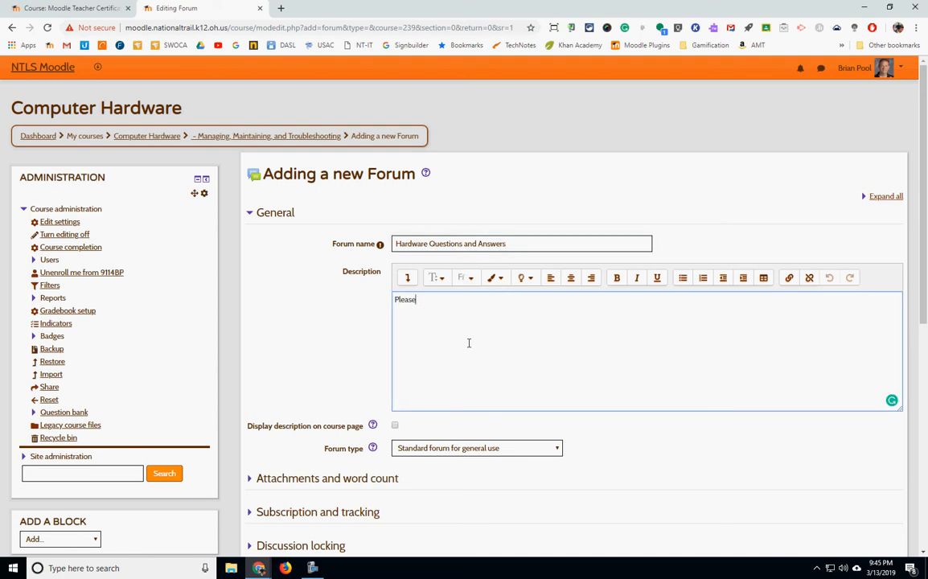
pyautogui.write(' post any unanswered questions you may')
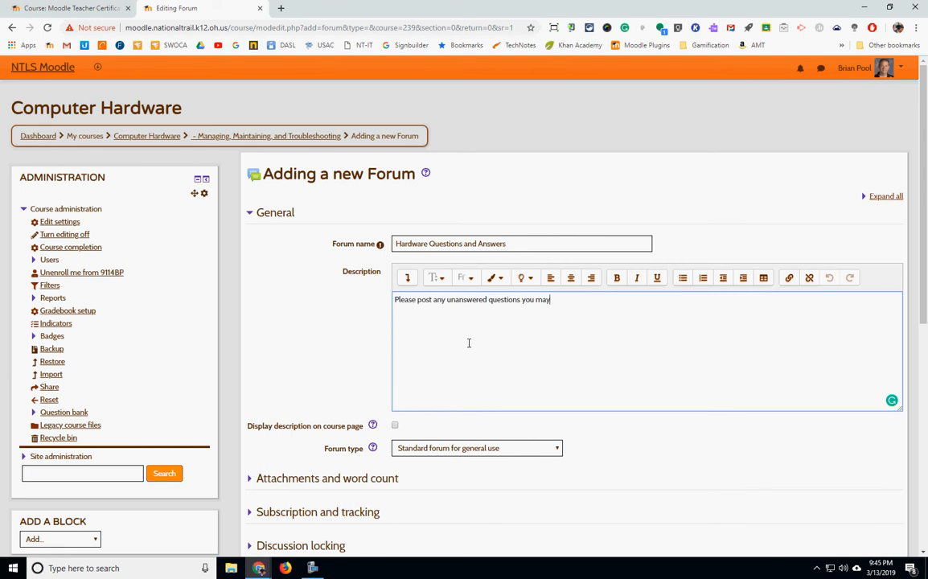
pyautogui.write(' have here.  If you feel you know th')
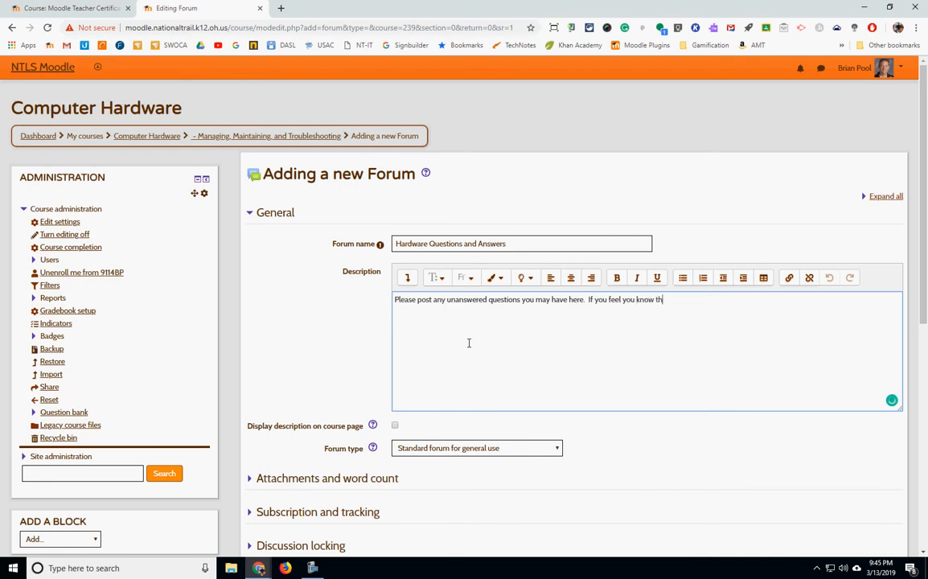
pyautogui.write('e answer, bonus points will be s')
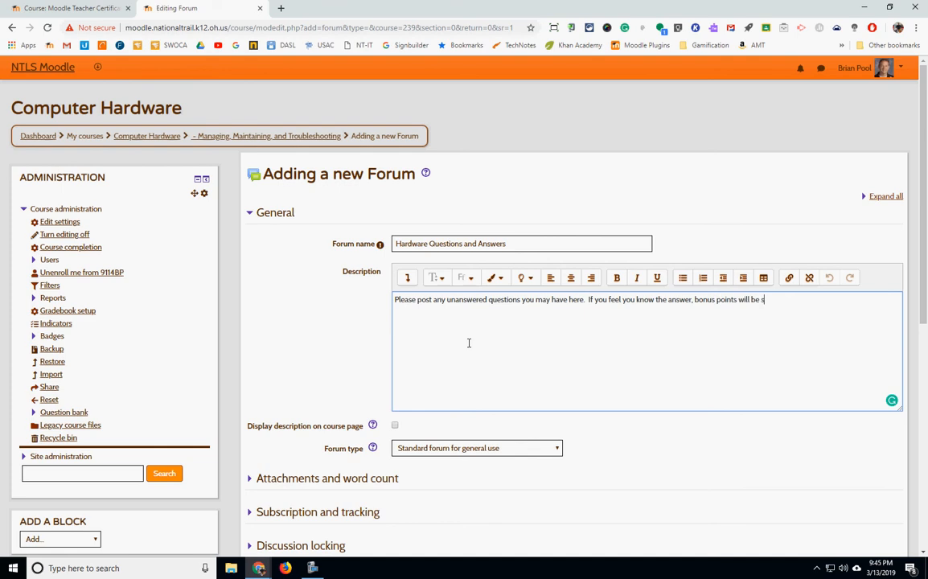
pyautogui.write('warded for correctly')
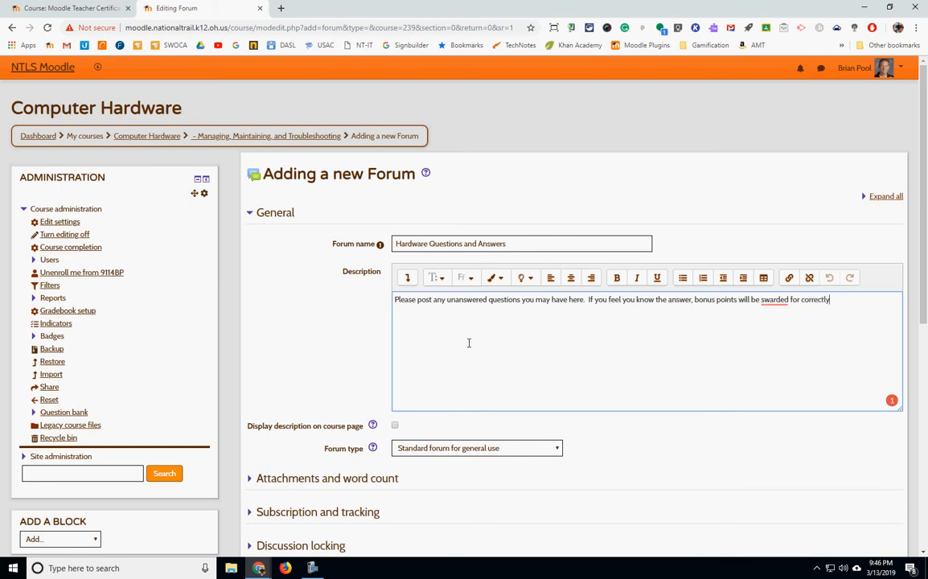
pyautogui.write(' helping a classmant')
pyautogui.press('BackSpace')
pyautogui.press('BackSpace')
pyautogui.write('te!')
pyautogui.moveTo(772, 300)
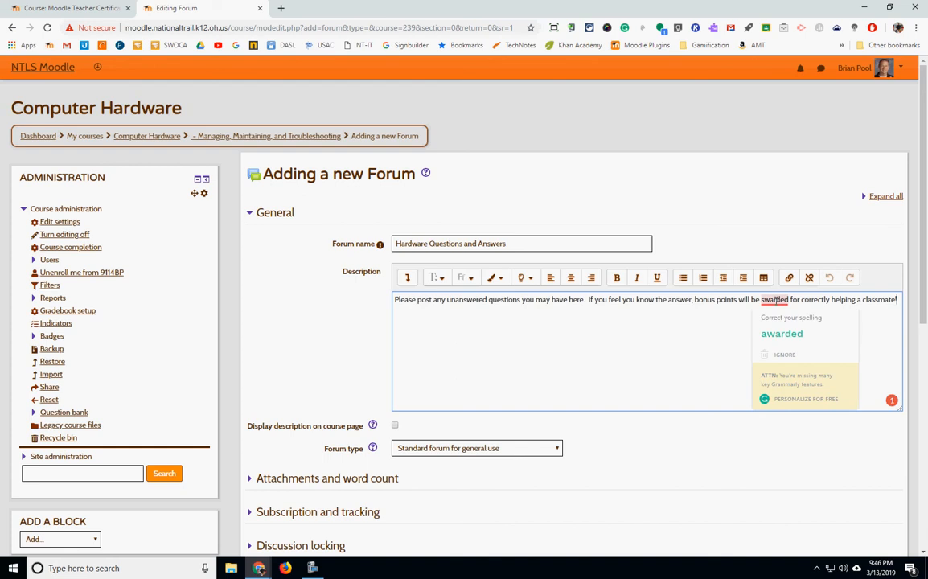
pyautogui.click(778, 332)
# Step: Display the description on the course page and, after reading the forum type help, choose Standard forum for general use
pyautogui.scroll(-2, 601, 418)
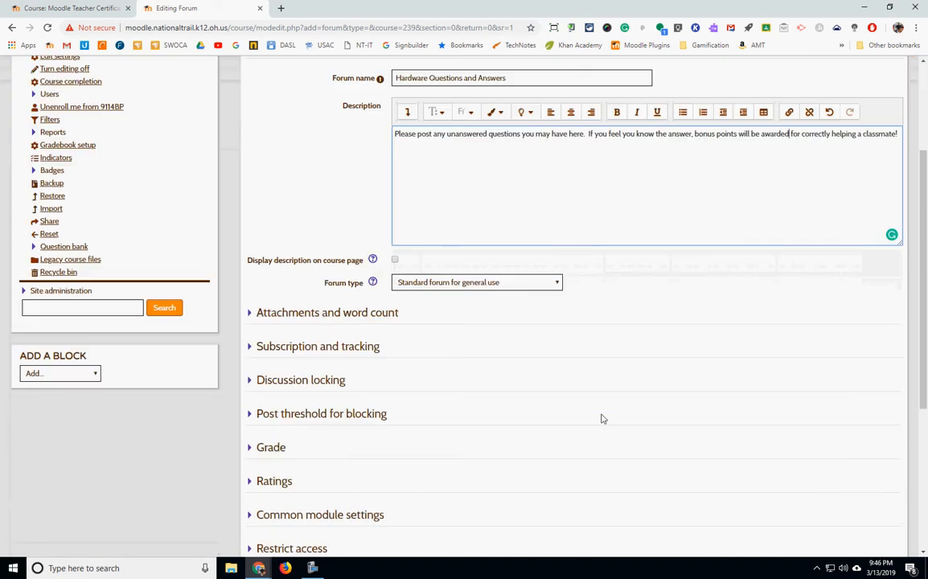
pyautogui.click(394, 260)
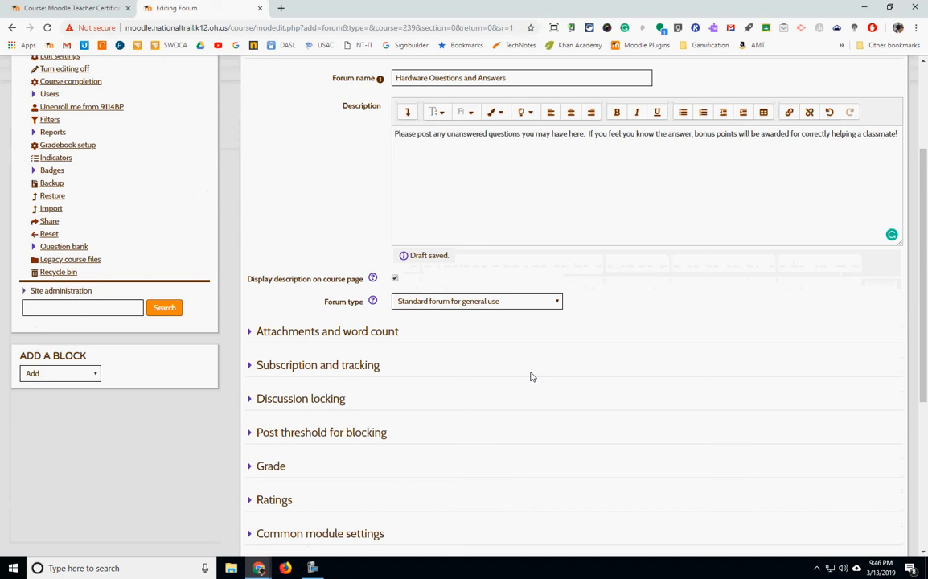
pyautogui.click(444, 305)
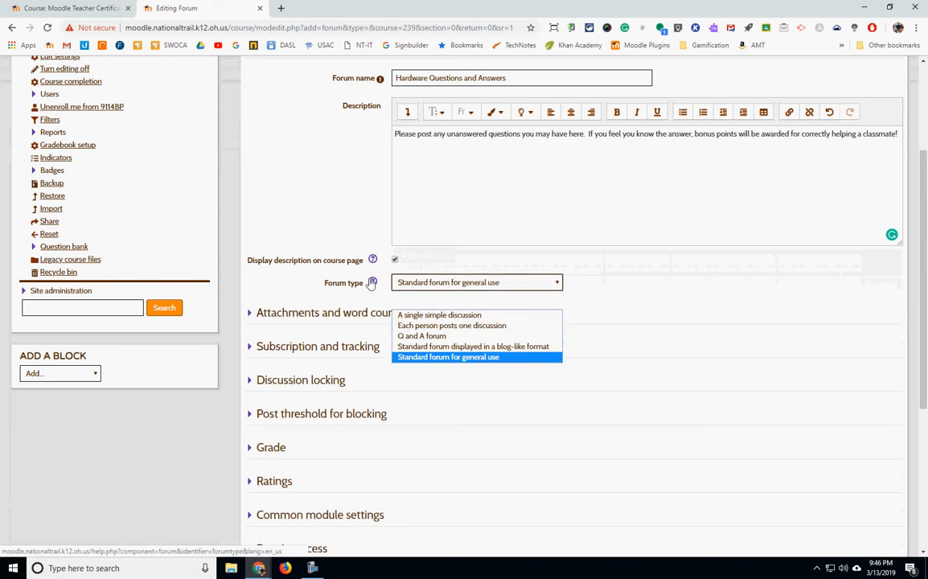
pyautogui.click(373, 282)
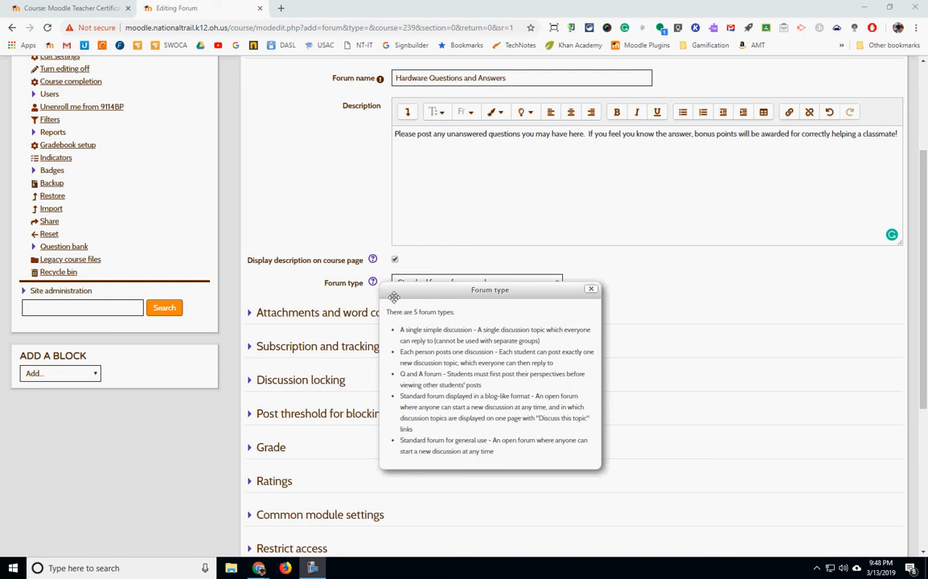
pyautogui.click(589, 289)
pyautogui.click(469, 287)
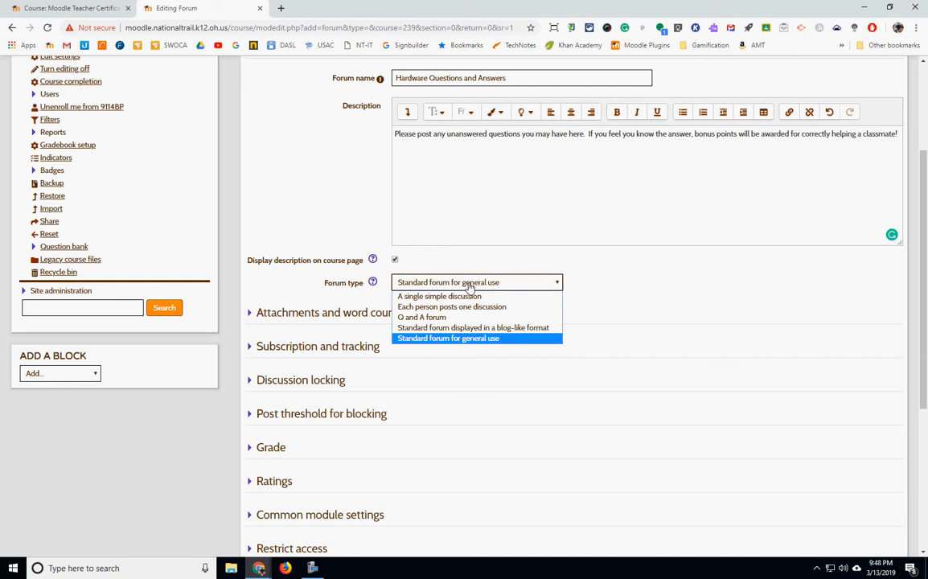
pyautogui.click(434, 338)
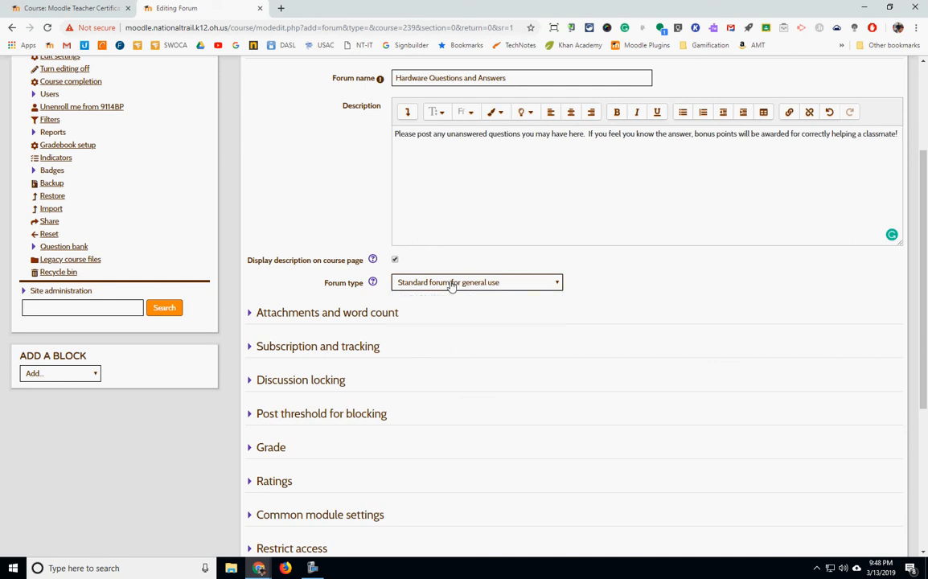
pyautogui.click(410, 282)
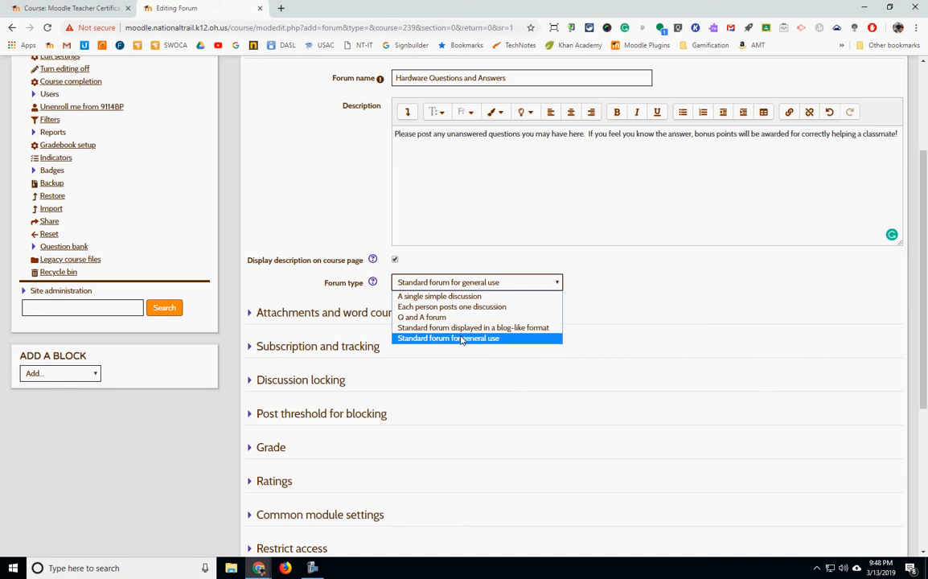
pyautogui.click(462, 338)
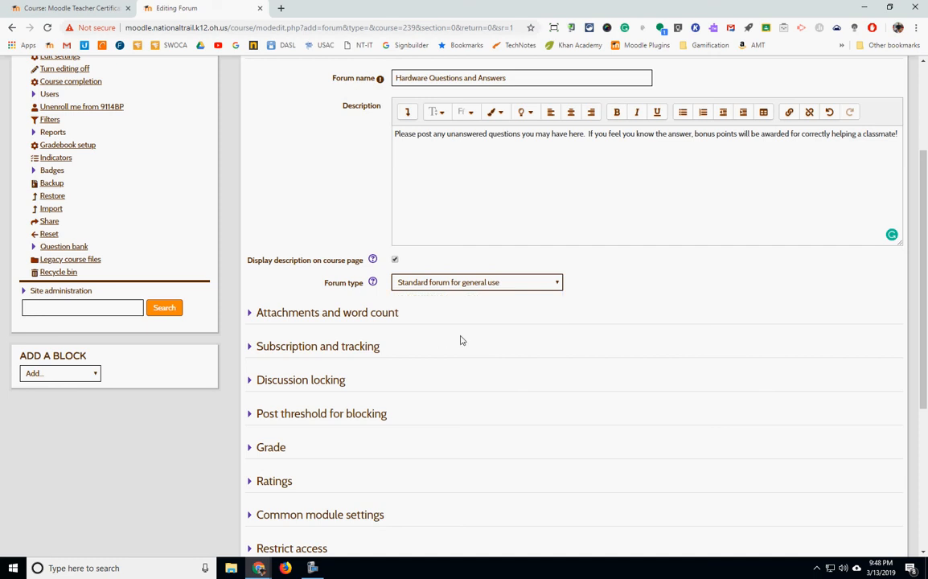
# Step: Limit forum posts to a maximum of 1 attachment with a maximum attachment size of 2MB
pyautogui.click(374, 313)
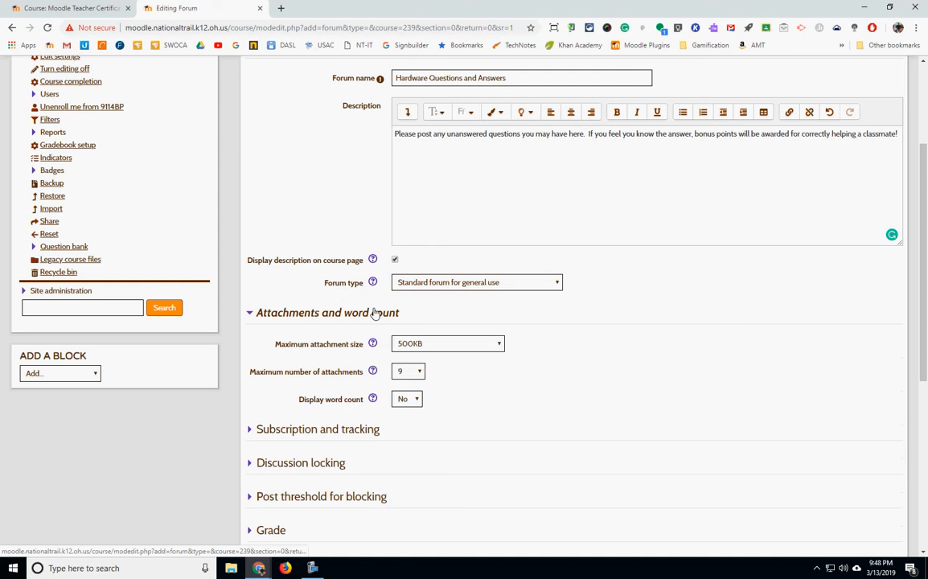
pyautogui.click(415, 374)
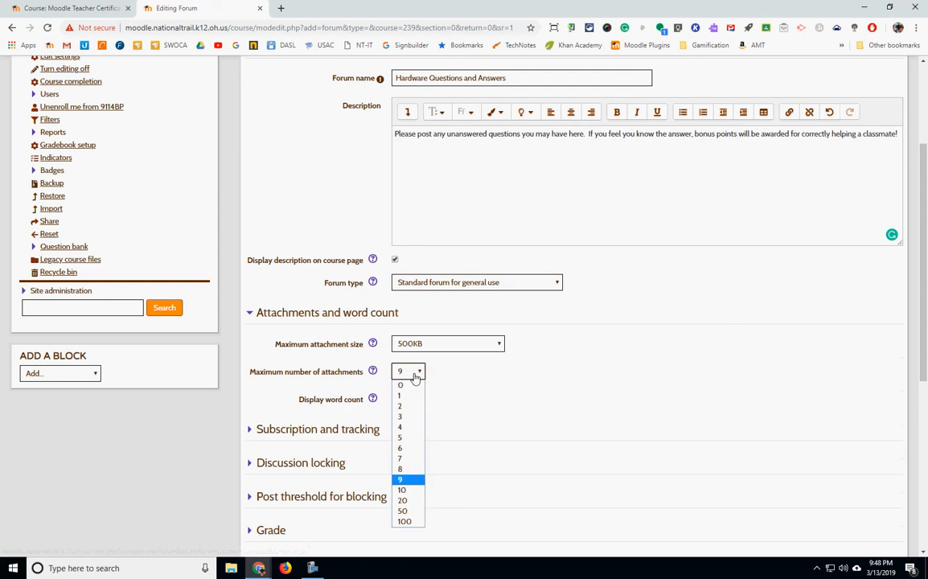
pyautogui.click(406, 395)
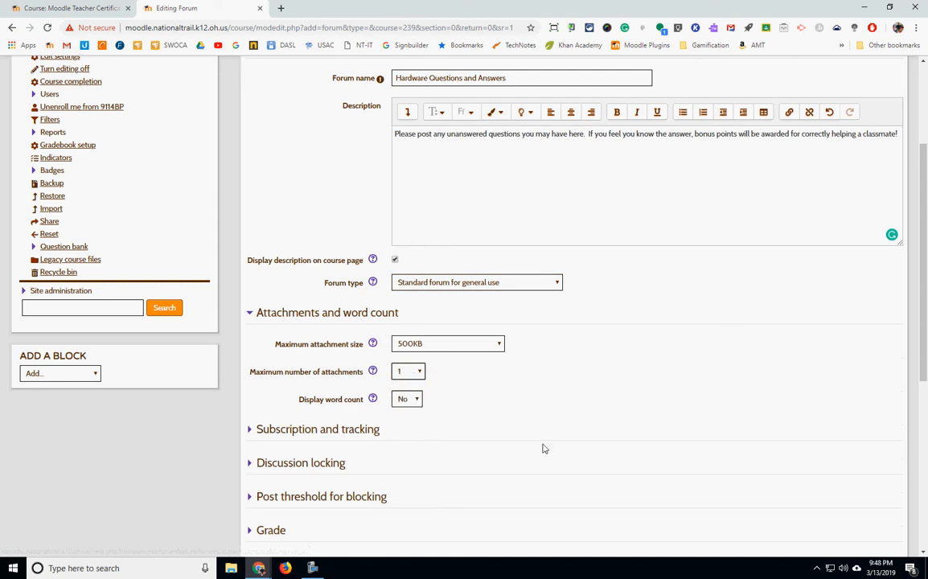
pyautogui.click(458, 345)
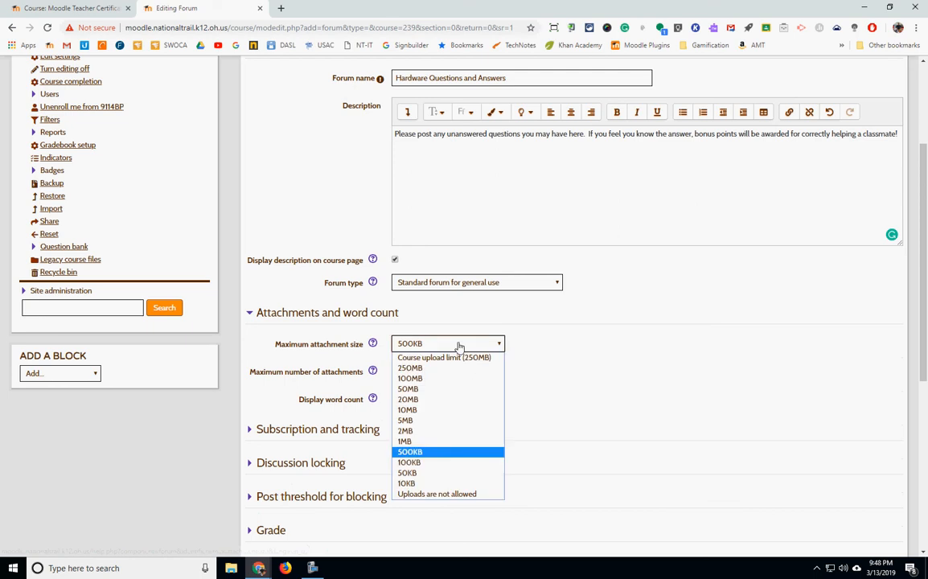
pyautogui.click(426, 431)
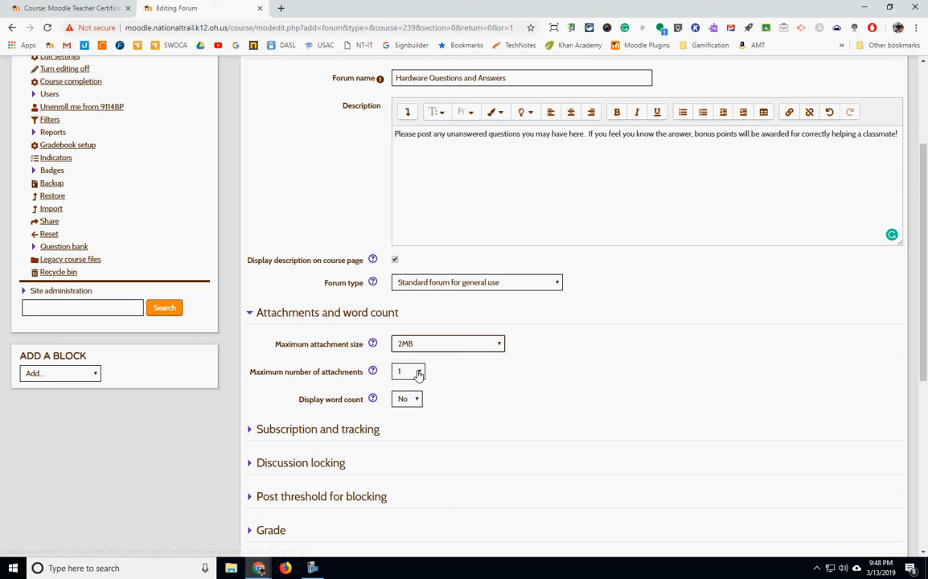
pyautogui.click(406, 400)
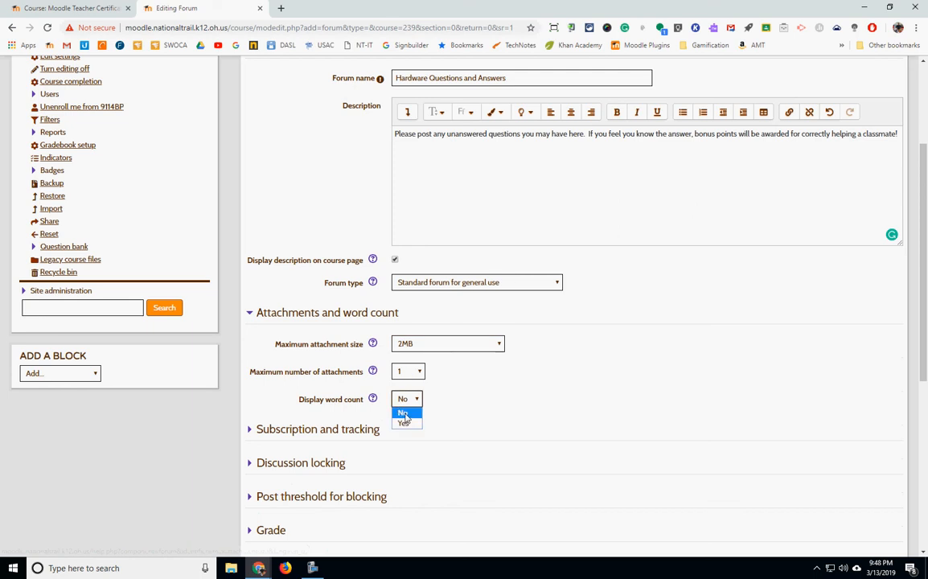
pyautogui.click(405, 423)
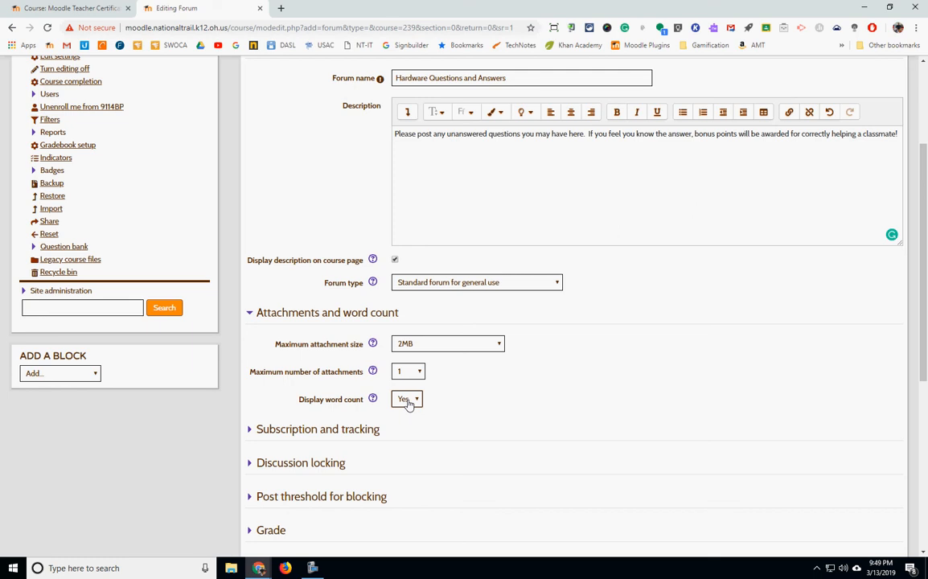
pyautogui.click(408, 402)
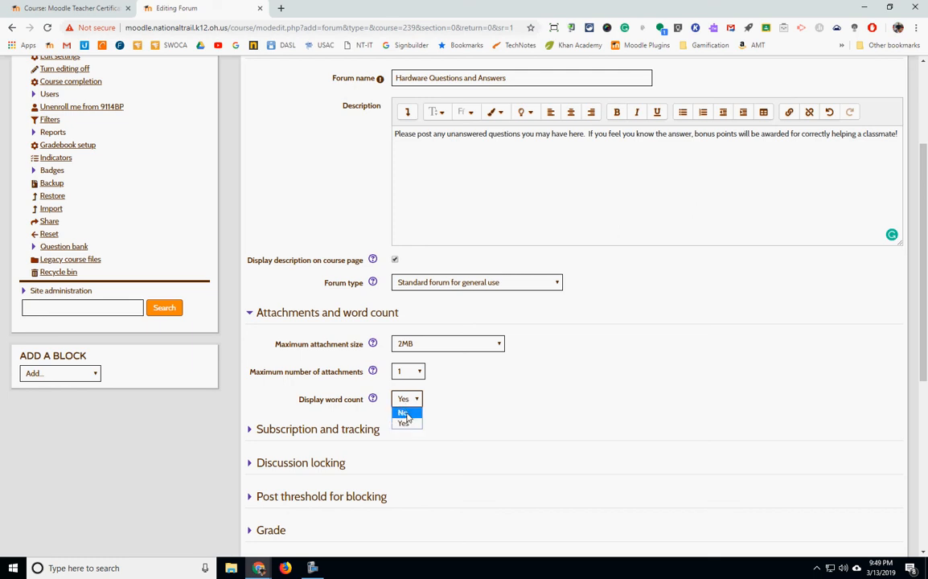
pyautogui.click(407, 413)
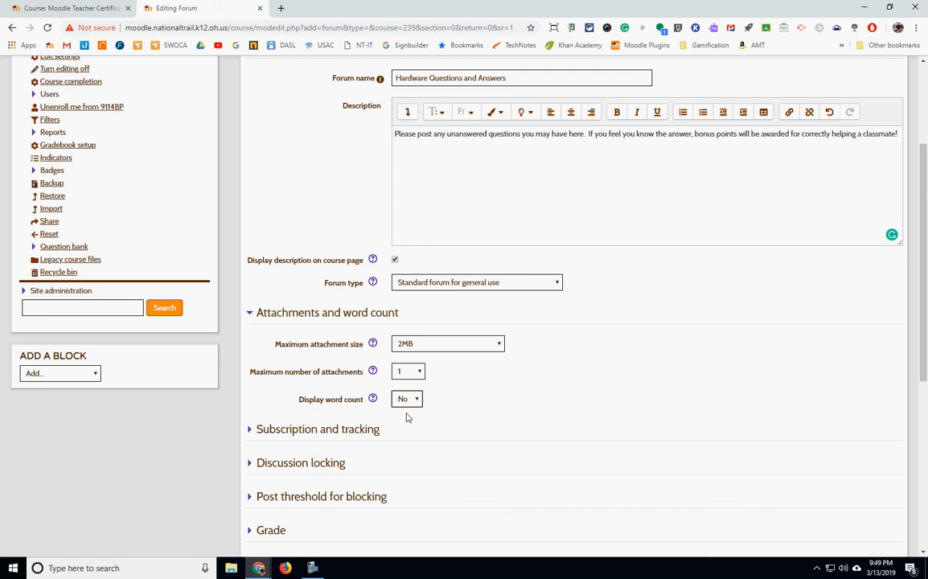
# Step: Set the forum's subscription mode to Auto subscription
pyautogui.click(289, 436)
pyautogui.scroll(-2, 643, 403)
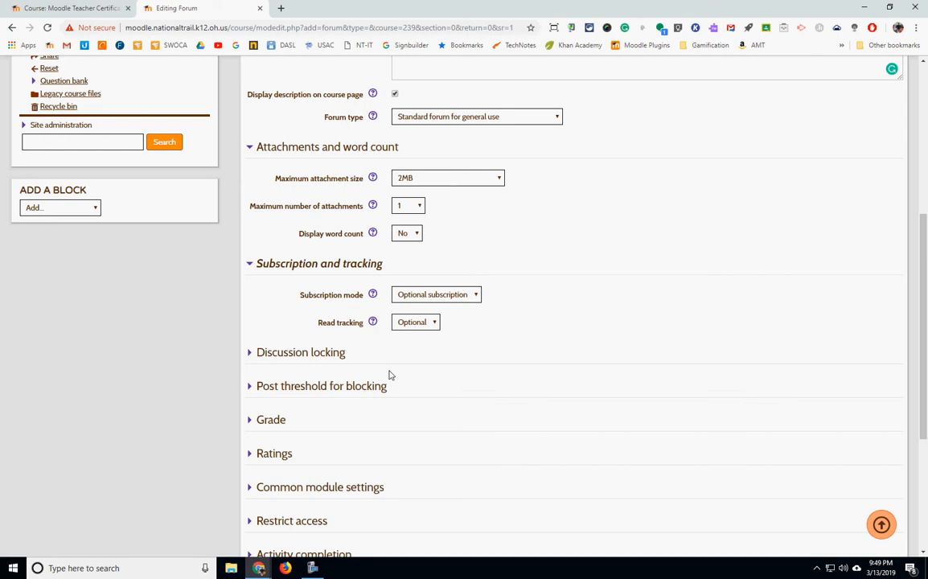
pyautogui.click(462, 297)
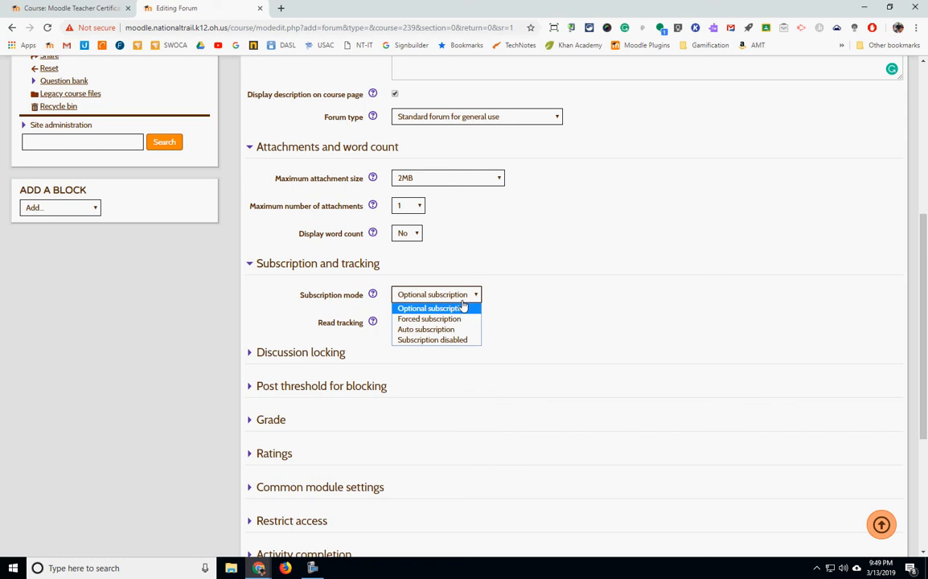
pyautogui.click(441, 319)
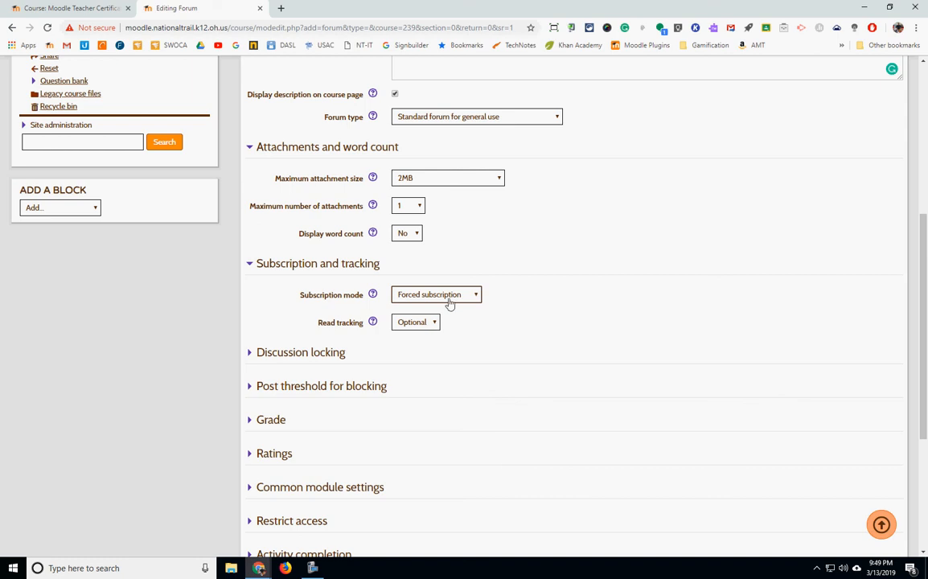
pyautogui.click(451, 295)
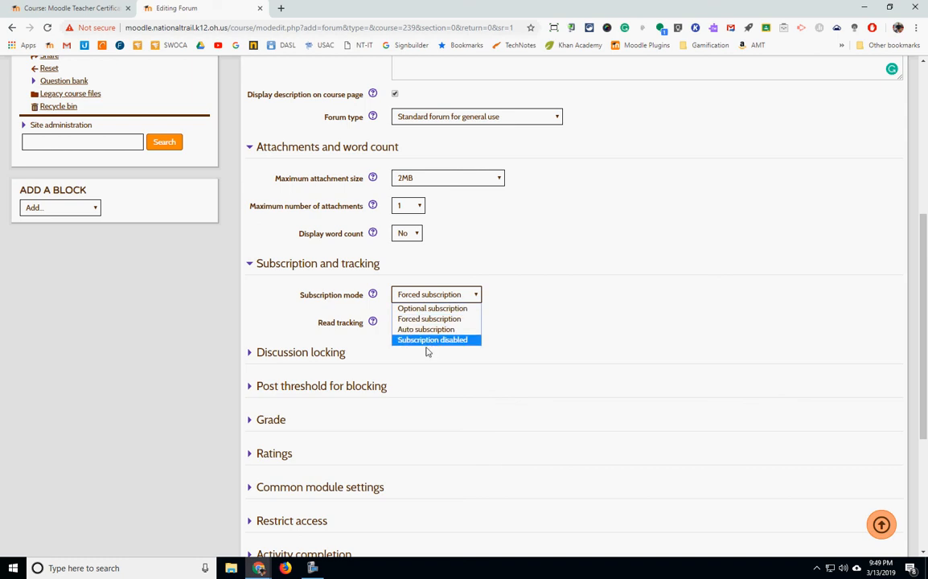
pyautogui.click(434, 329)
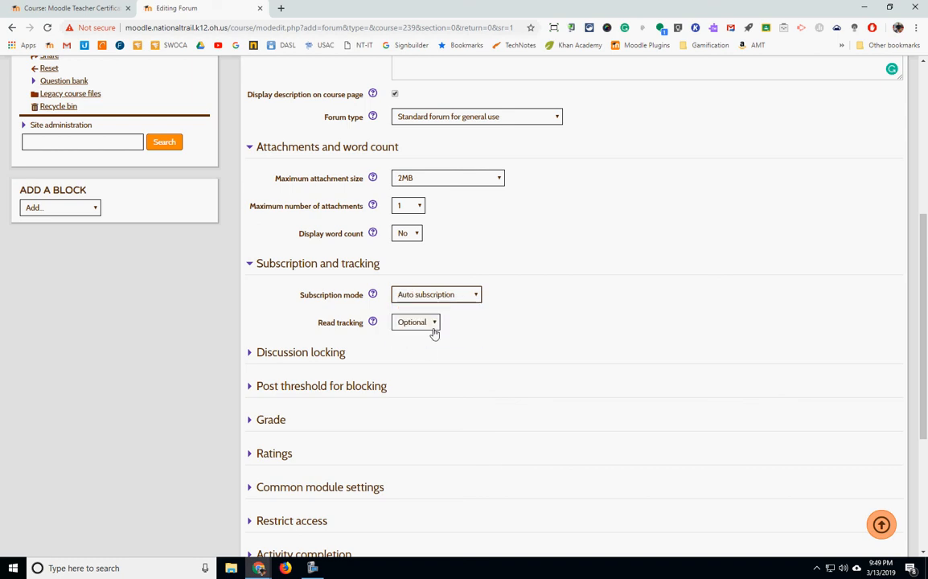
# Step: Read the subscription mode help and change the forum's subscription mode to Forced subscription
pyautogui.click(373, 296)
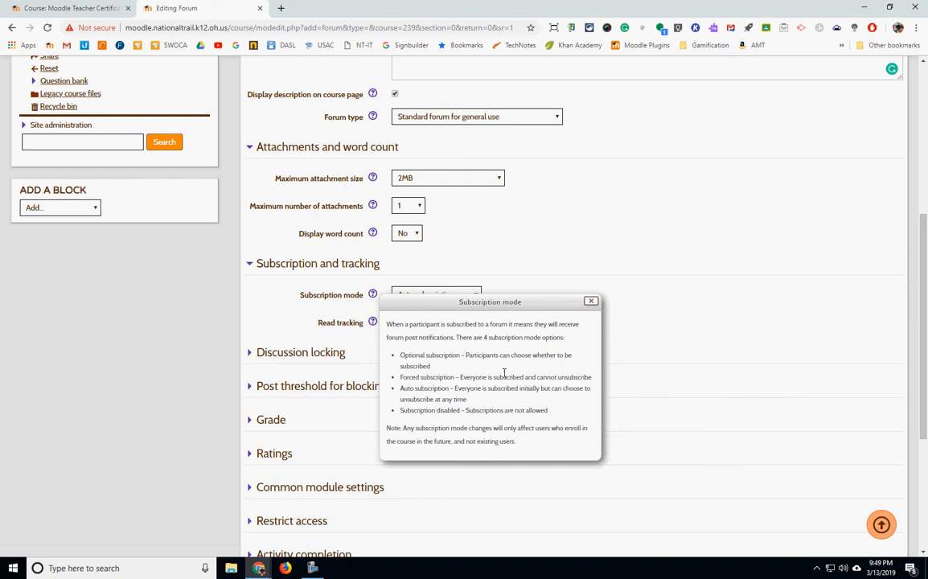
pyautogui.click(591, 302)
pyautogui.click(436, 299)
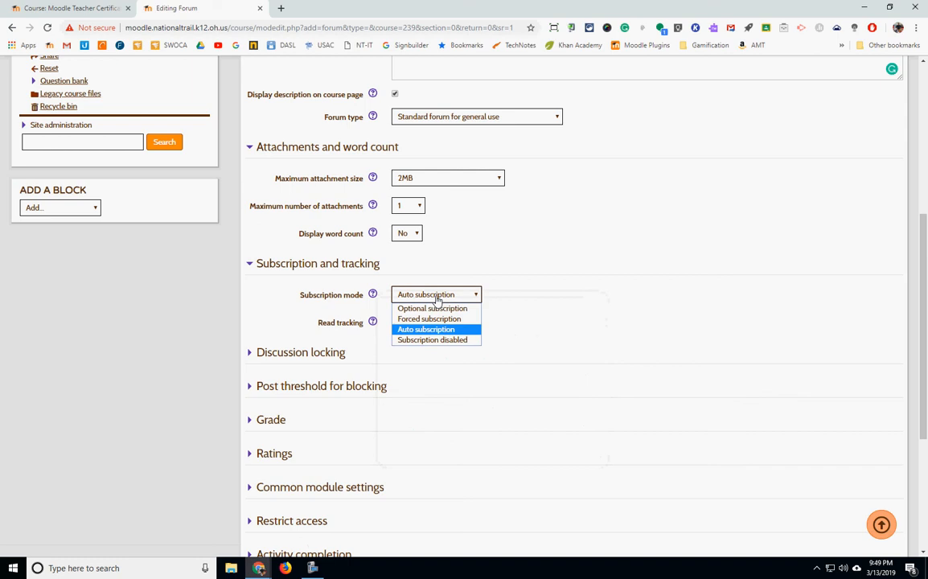
pyautogui.click(425, 319)
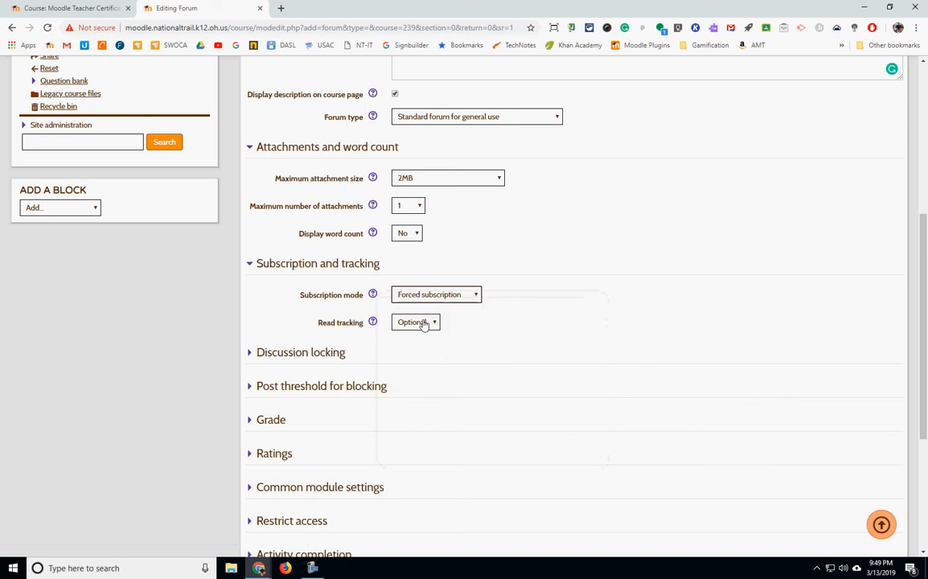
# Step: Choose Optional for the forum's read tracking and read the help on that setting
pyautogui.click(419, 324)
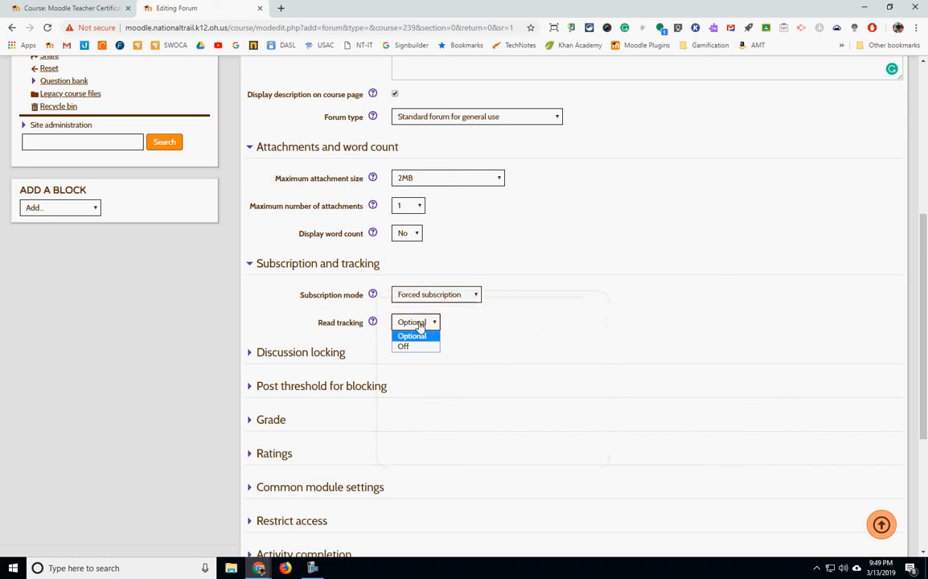
pyautogui.click(415, 336)
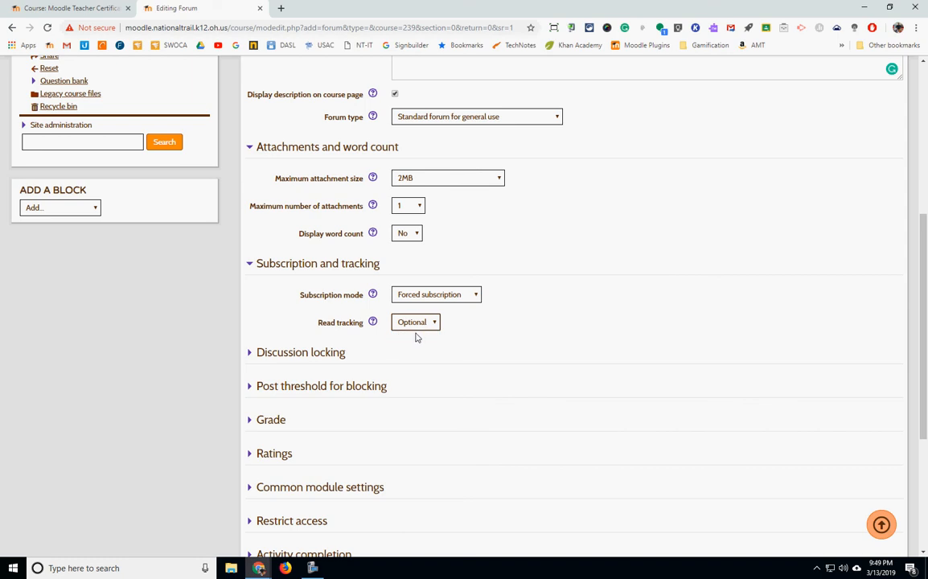
pyautogui.click(373, 322)
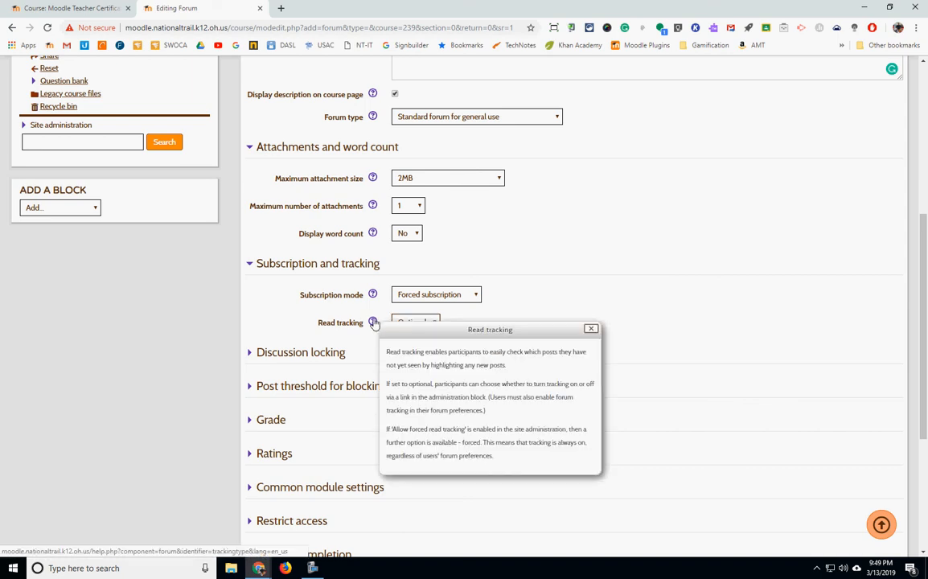
pyautogui.click(652, 265)
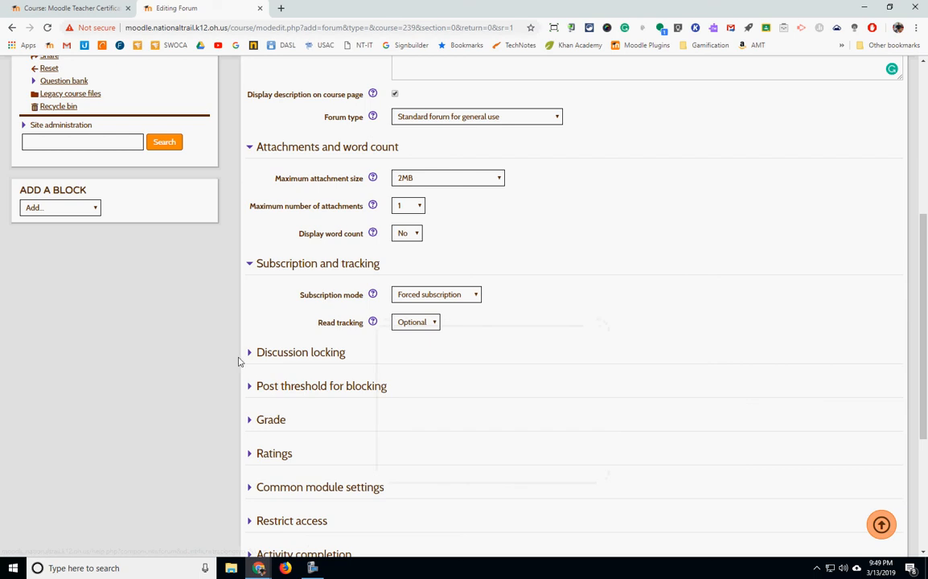
# Step: Set the forum to lock discussions after 1 month of inactivity
pyautogui.click(256, 354)
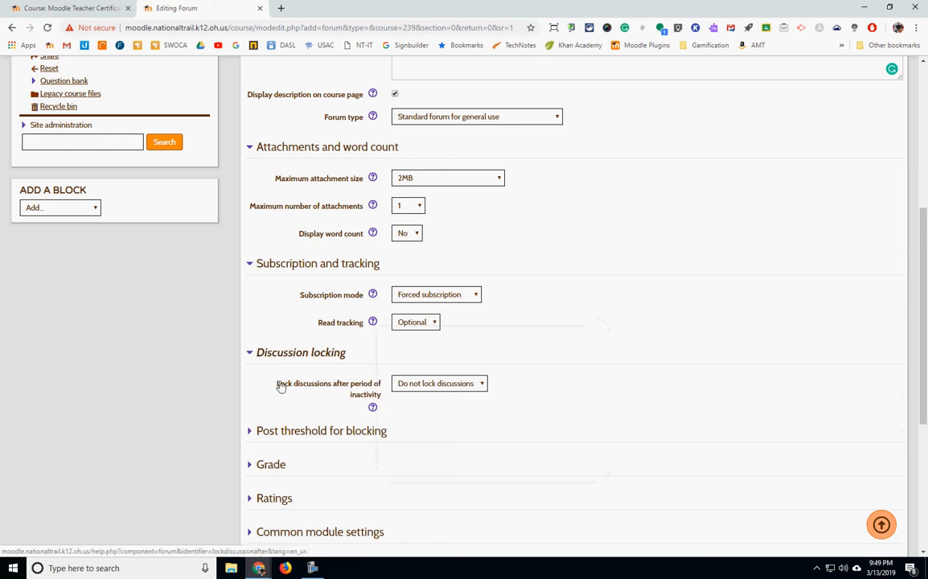
pyautogui.click(463, 384)
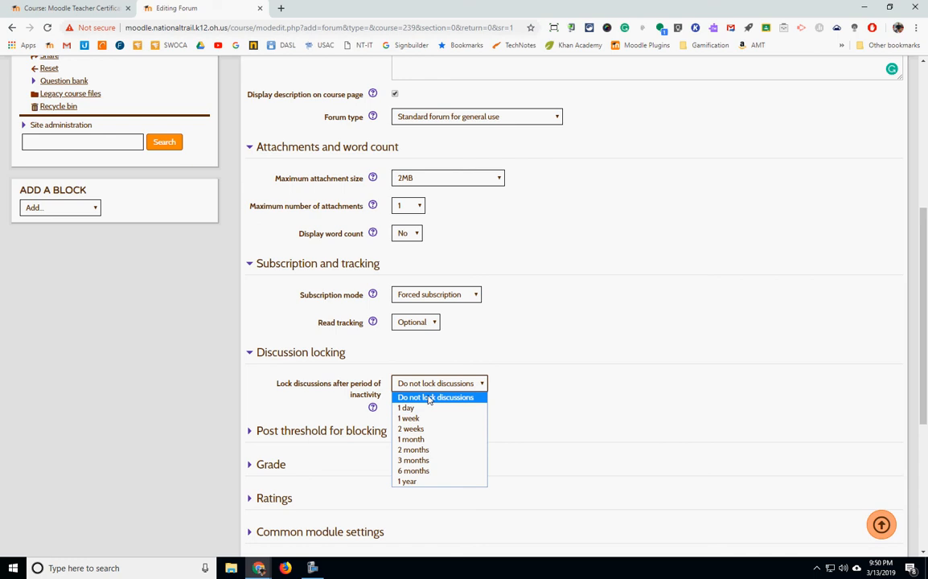
pyautogui.click(417, 438)
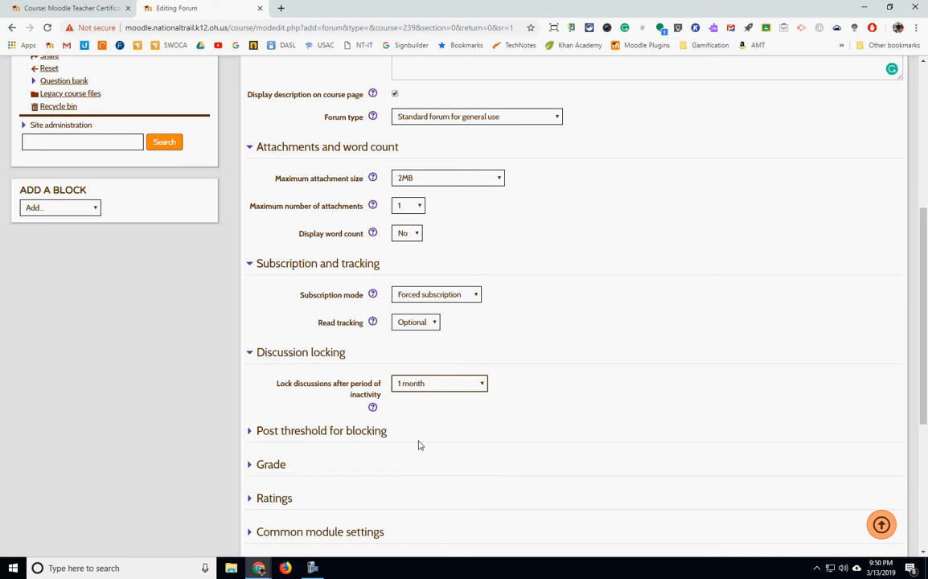
# Step: Examine the post threshold settings, reading the help and the available choices for the blocking time period
pyautogui.click(305, 431)
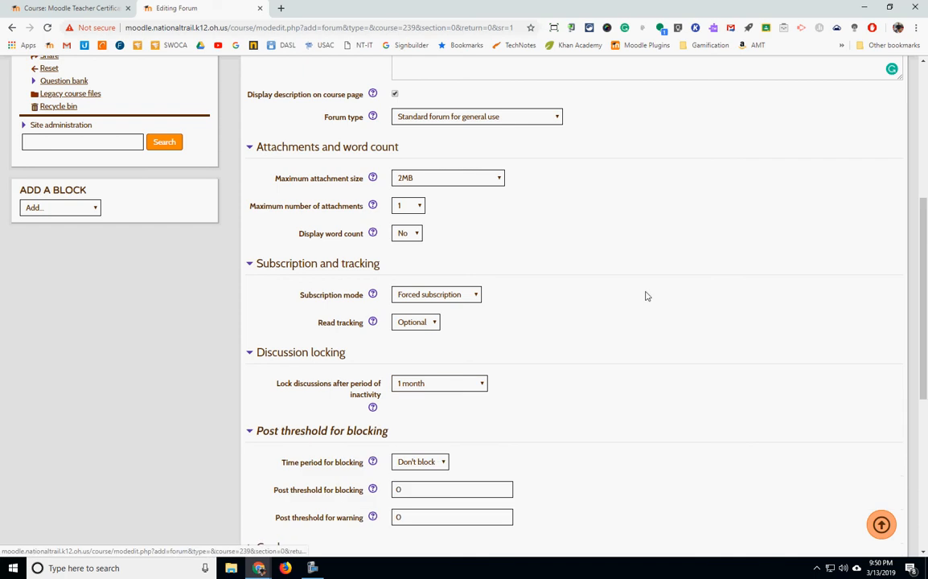
pyautogui.scroll(-3, 641, 319)
pyautogui.click(426, 241)
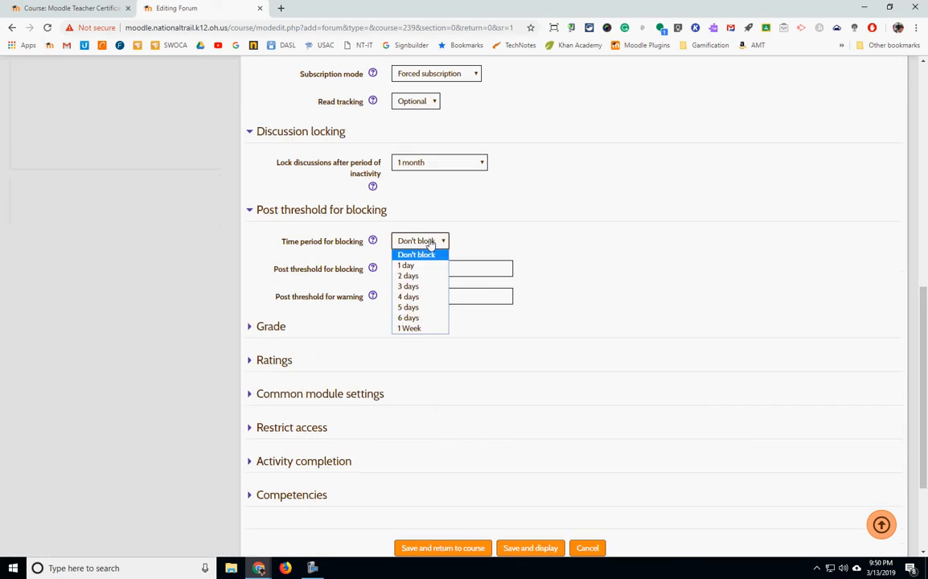
pyautogui.click(372, 241)
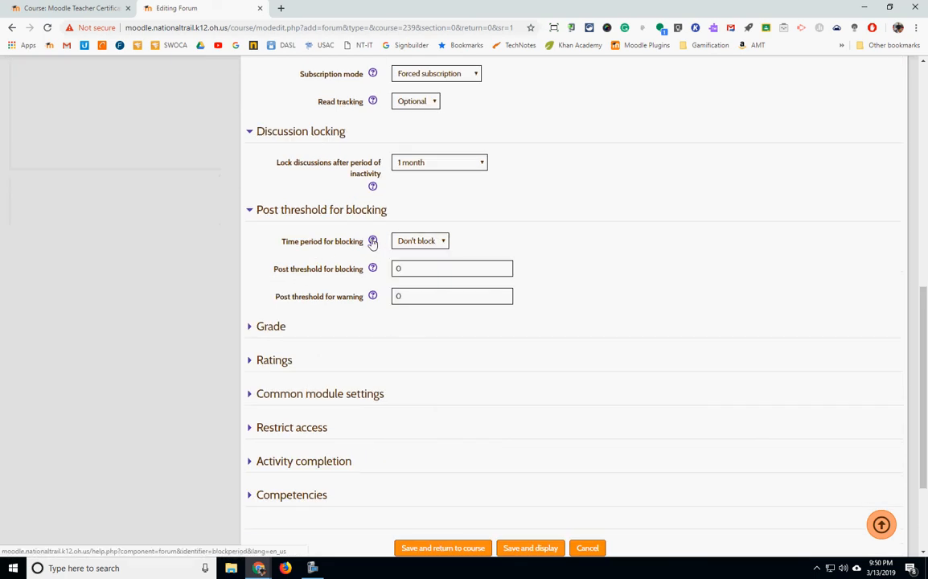
pyautogui.click(372, 242)
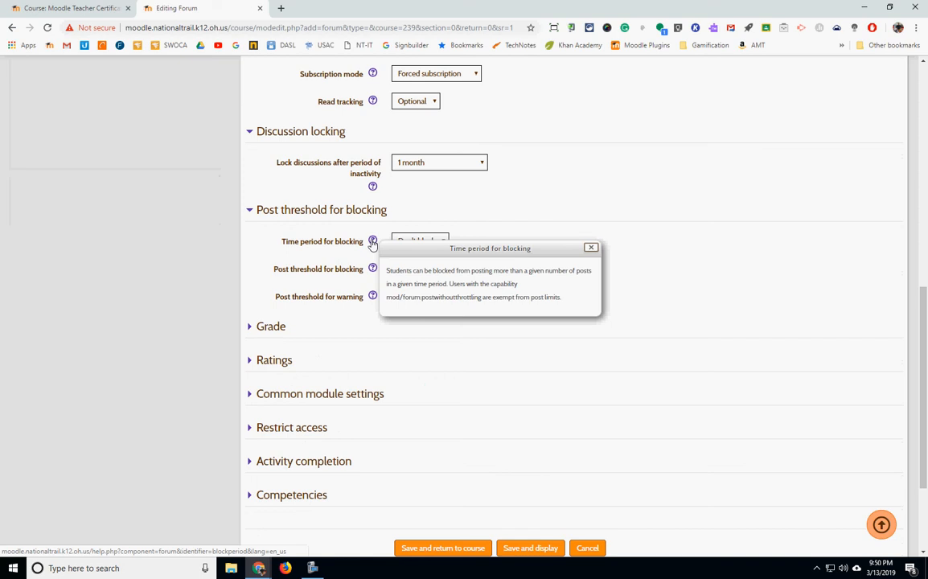
pyautogui.click(590, 247)
pyautogui.click(408, 243)
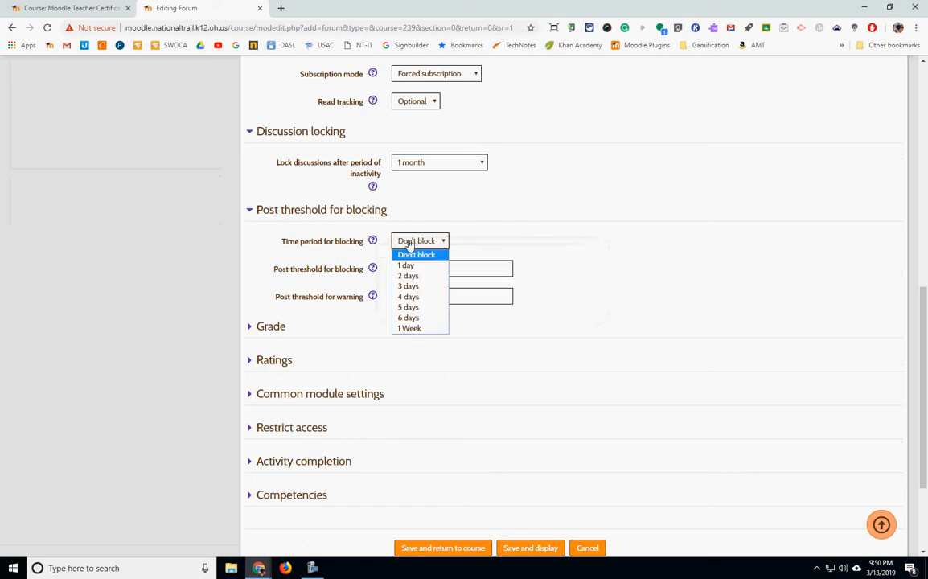
pyautogui.click(409, 243)
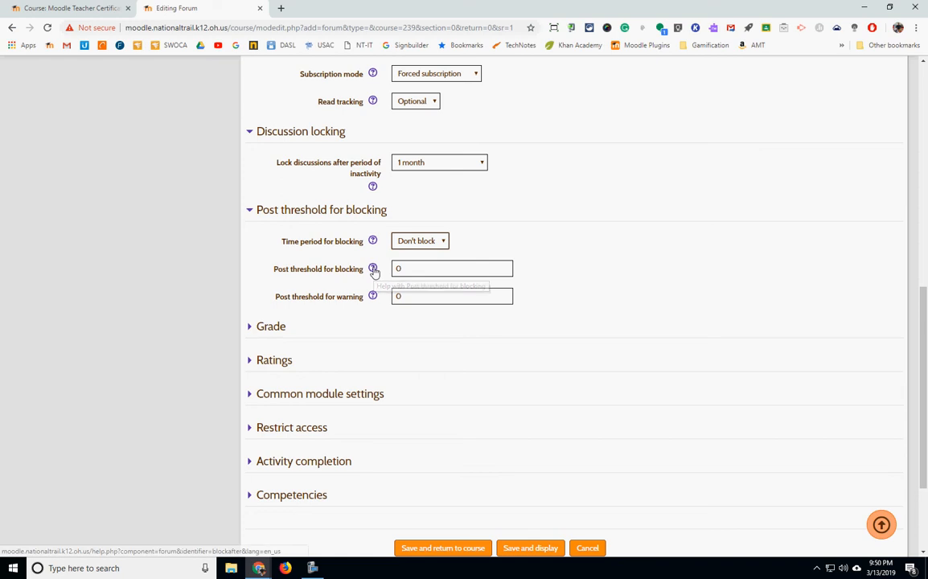
# Step: Set the blocking time period to 1 day, with a post threshold of 2 for blocking and 1 for warning
pyautogui.click(420, 242)
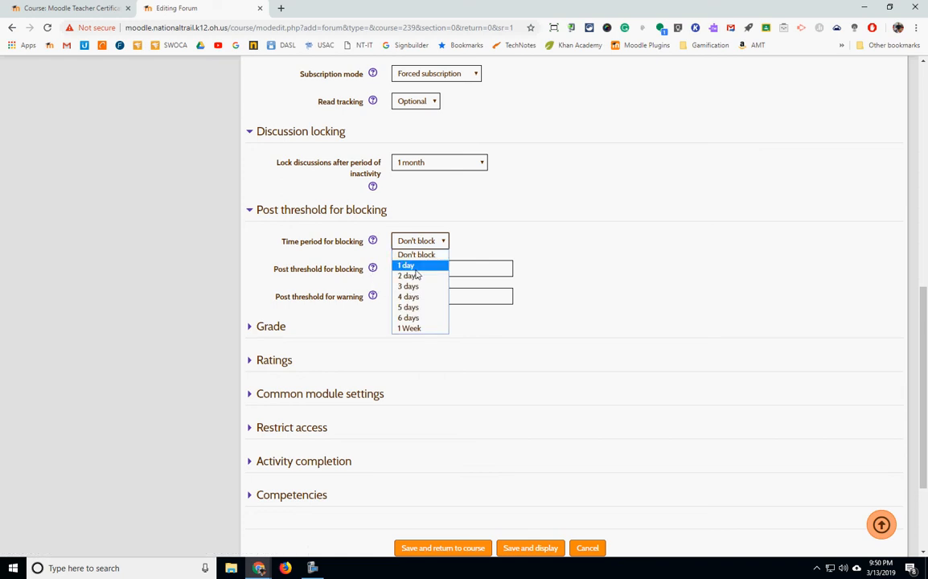
pyautogui.click(410, 266)
pyautogui.click(400, 268)
pyautogui.moveTo(399, 268); pyautogui.dragTo(395, 267)
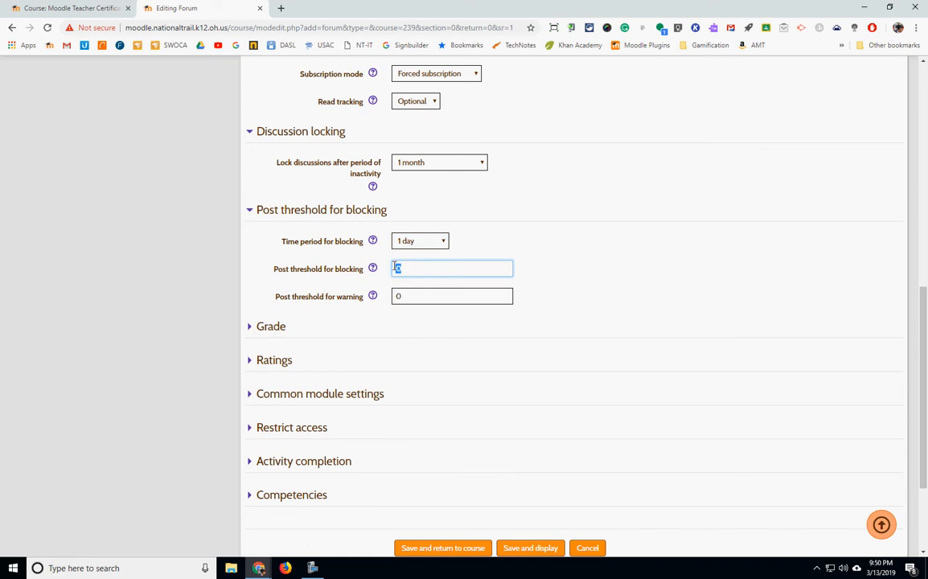
pyautogui.write('1')
pyautogui.moveTo(401, 267); pyautogui.dragTo(263, 303)
pyautogui.write('2')
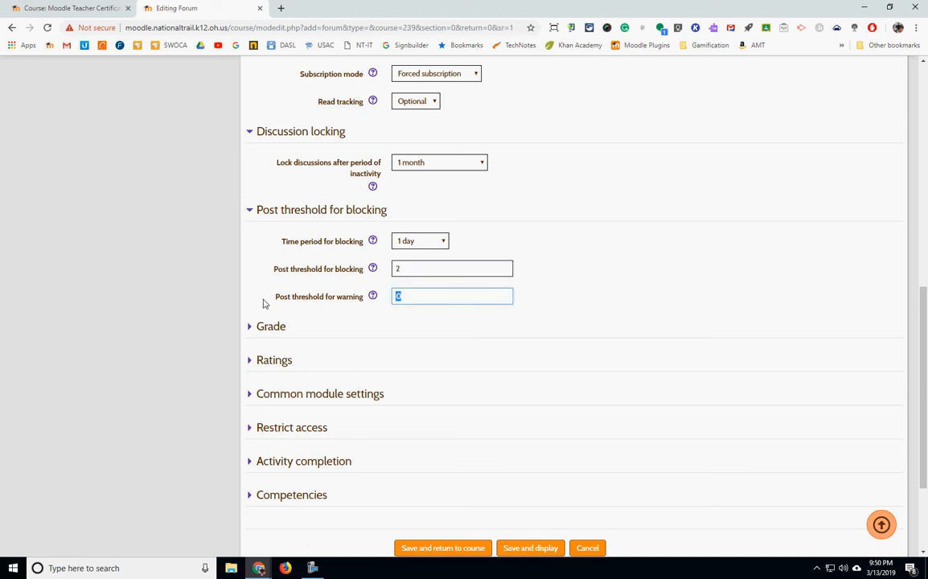
pyautogui.press('BackSpace')
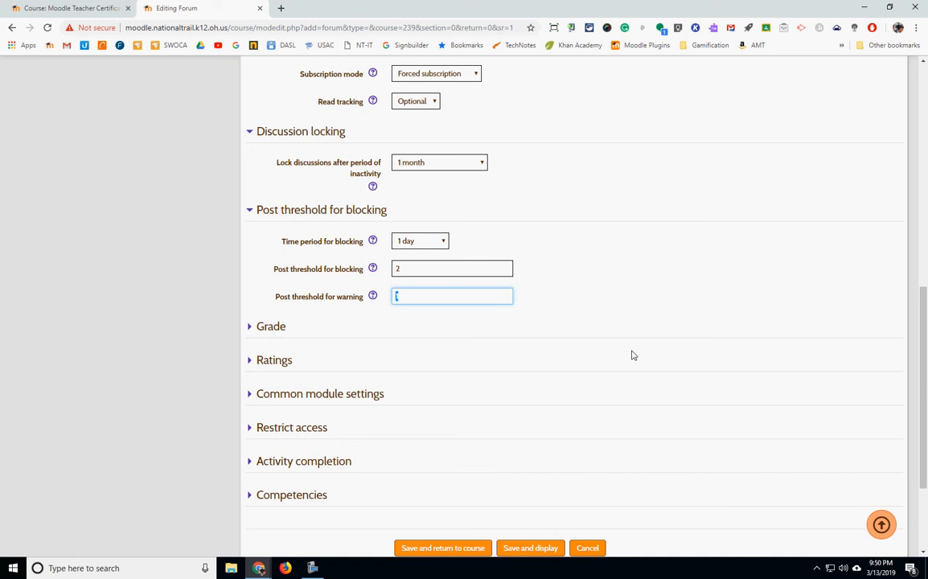
# Step: Set a 1 Week blocking period with thresholds of 7 for blocking and 5 for warning, and finally switch the period to Don't block
pyautogui.click(420, 240)
pyautogui.click(431, 328)
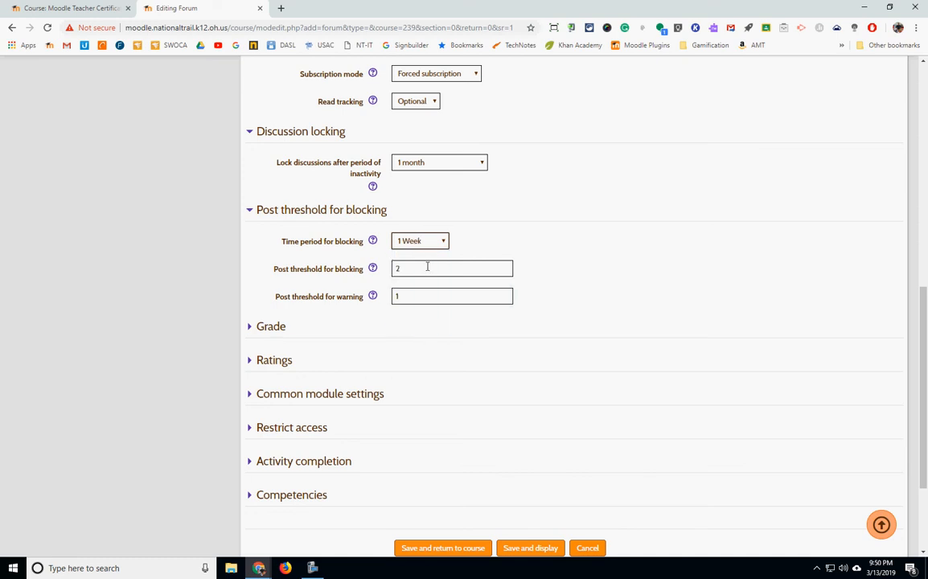
pyautogui.moveTo(418, 269); pyautogui.dragTo(257, 280)
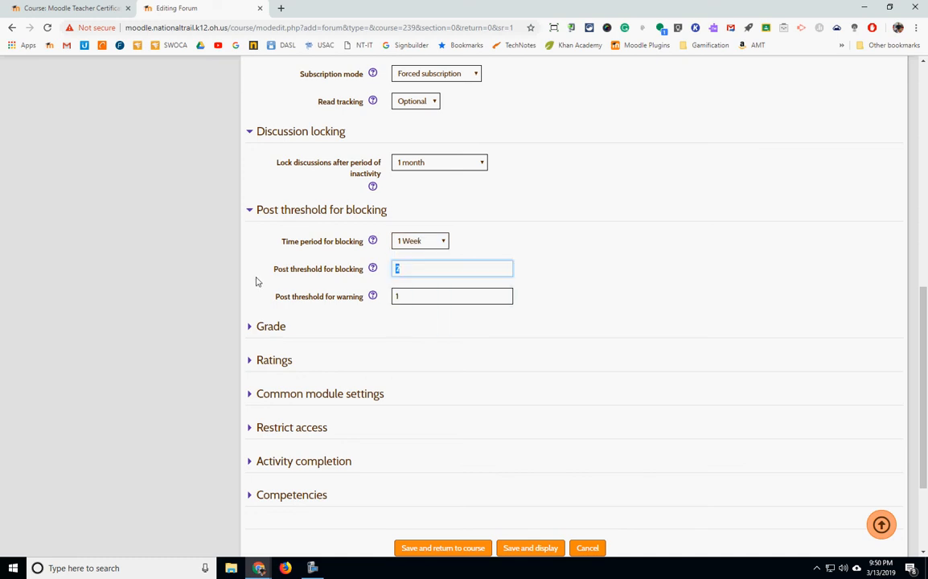
pyautogui.write('7')
pyautogui.moveTo(410, 295); pyautogui.dragTo(184, 316)
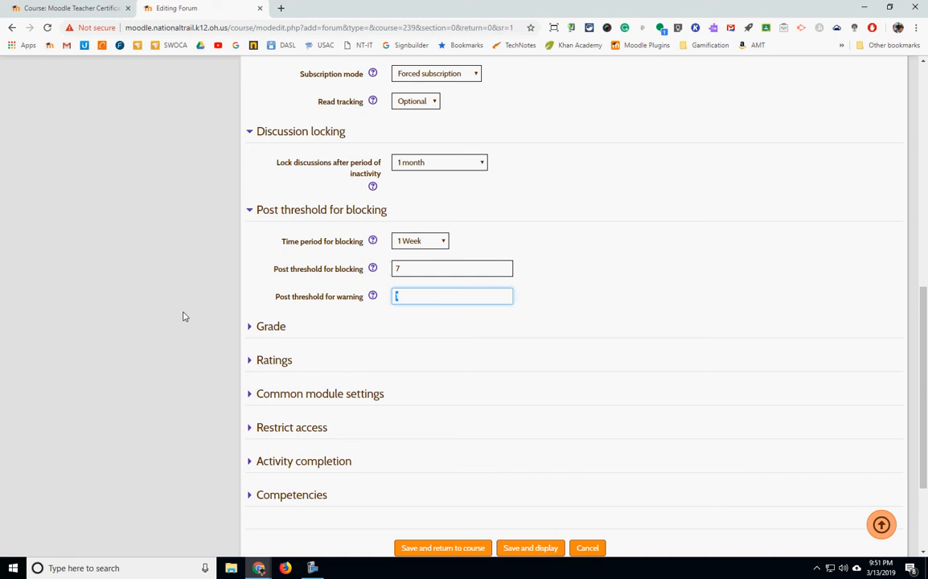
pyautogui.write('5')
pyautogui.click(438, 241)
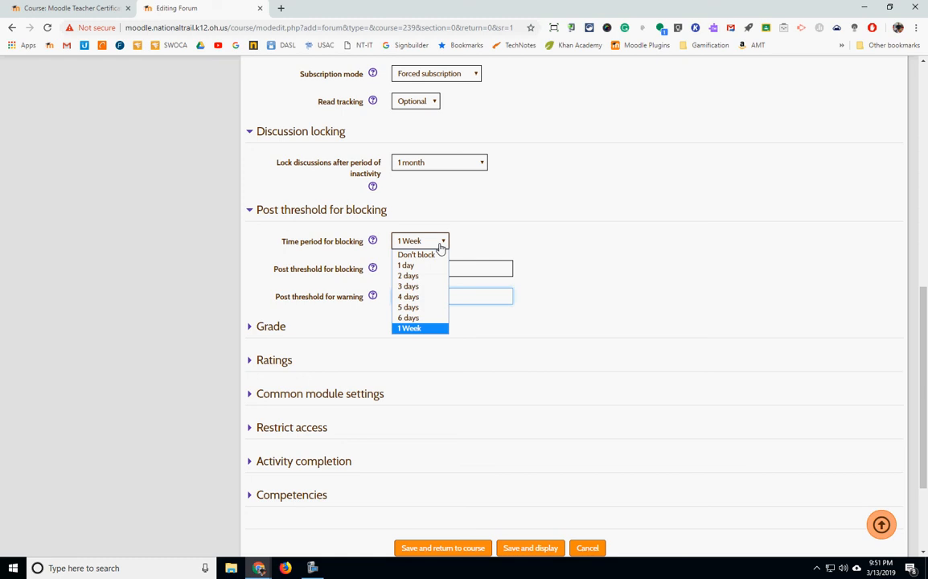
pyautogui.click(416, 255)
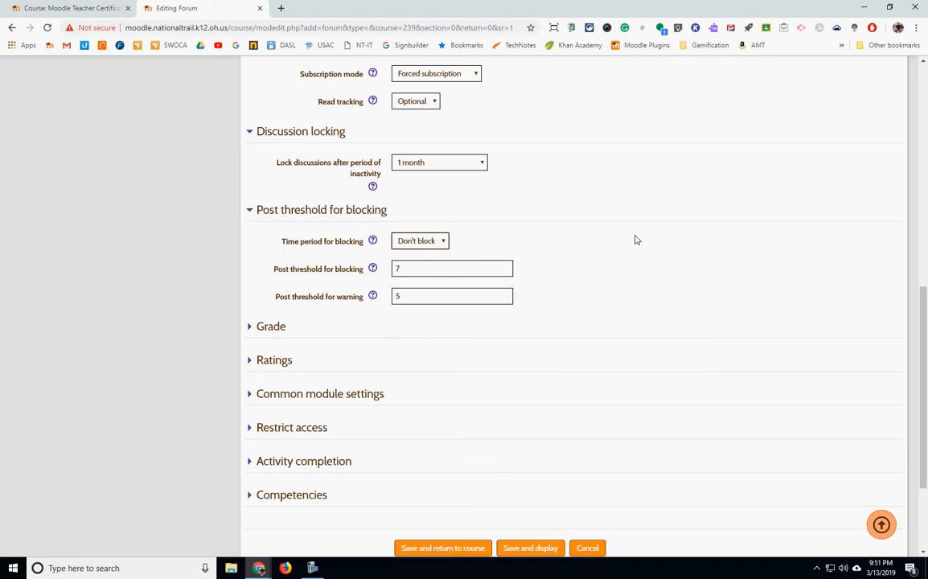
# Step: Assign the forum to the 3-Formative grade category
pyautogui.click(273, 327)
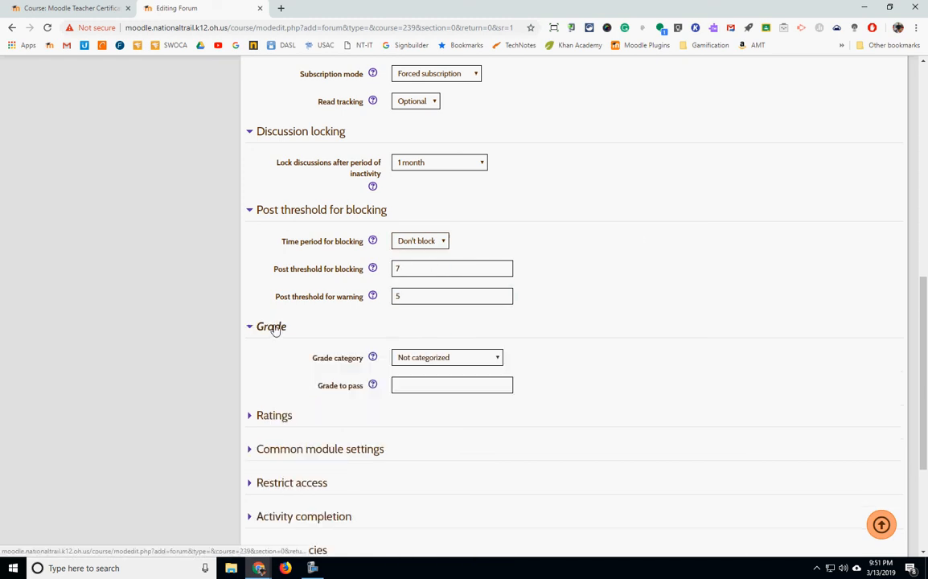
pyautogui.scroll(-3, 723, 305)
pyautogui.scroll(1, 723, 305)
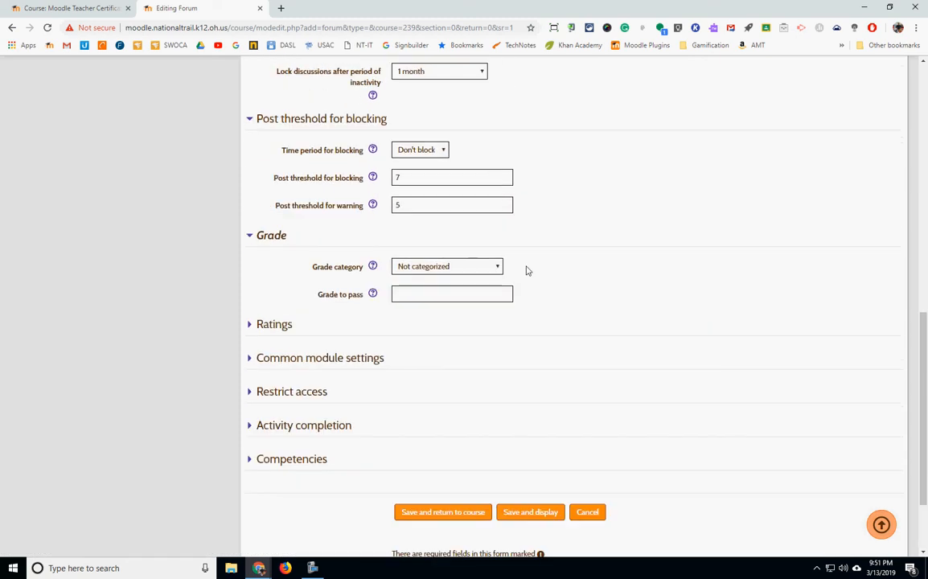
pyautogui.click(433, 267)
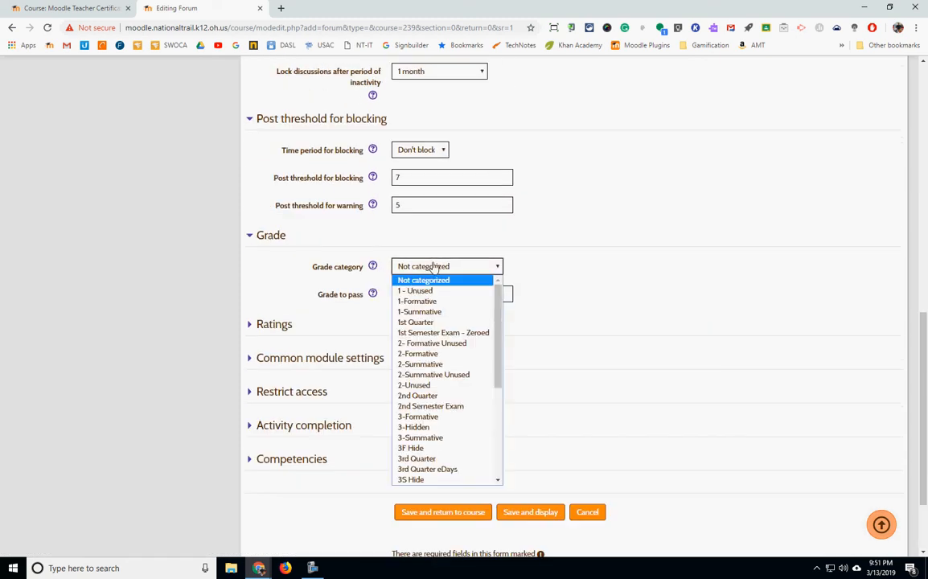
pyautogui.click(426, 417)
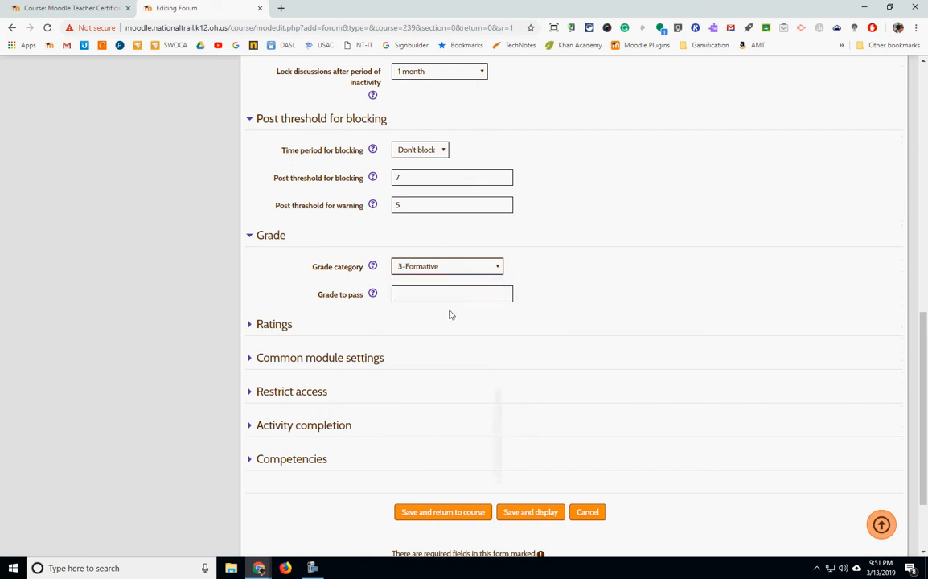
# Step: Review the forum's ratings options and set the aggregate type to Maximum rating
pyautogui.click(271, 325)
pyautogui.scroll(-3, 692, 297)
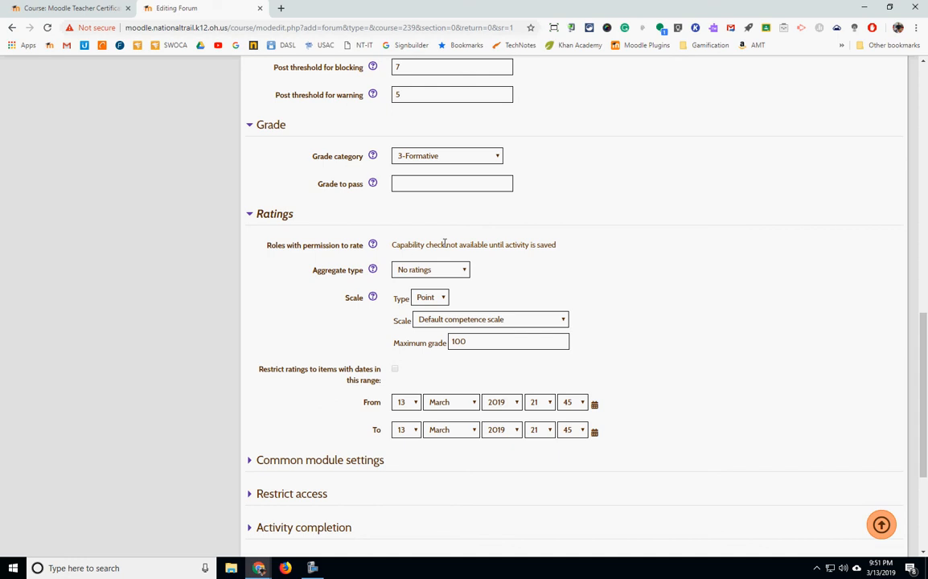
pyautogui.click(404, 272)
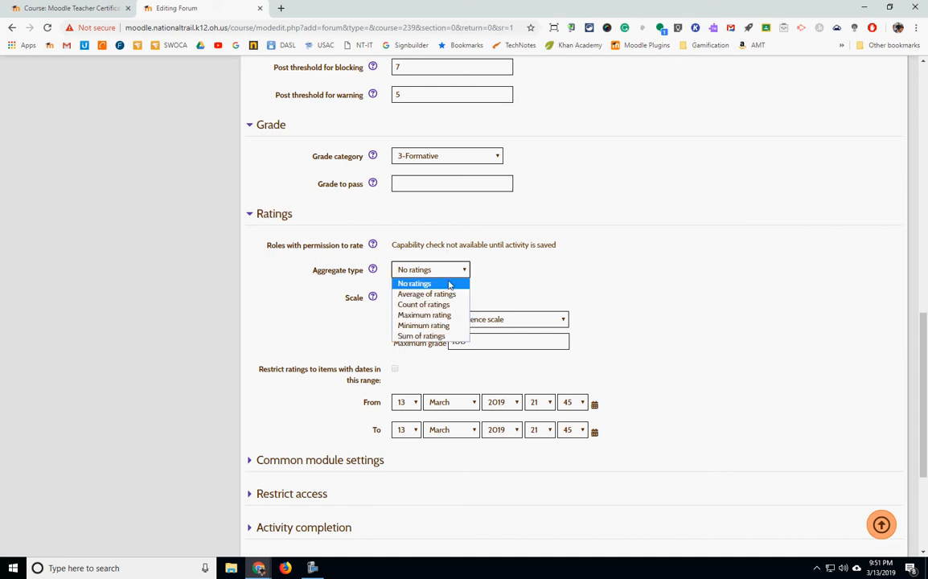
pyautogui.click(542, 269)
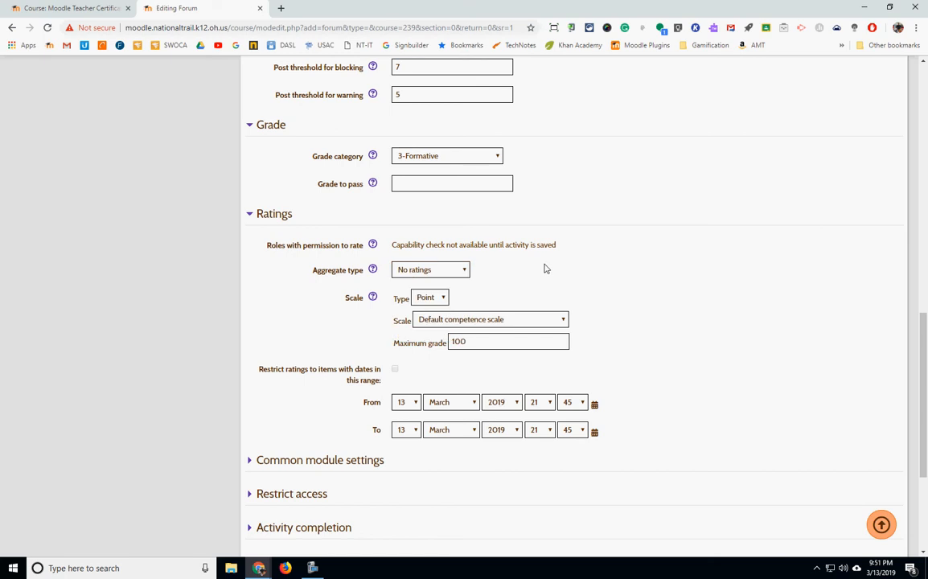
pyautogui.click(446, 277)
pyautogui.click(439, 274)
pyautogui.click(423, 274)
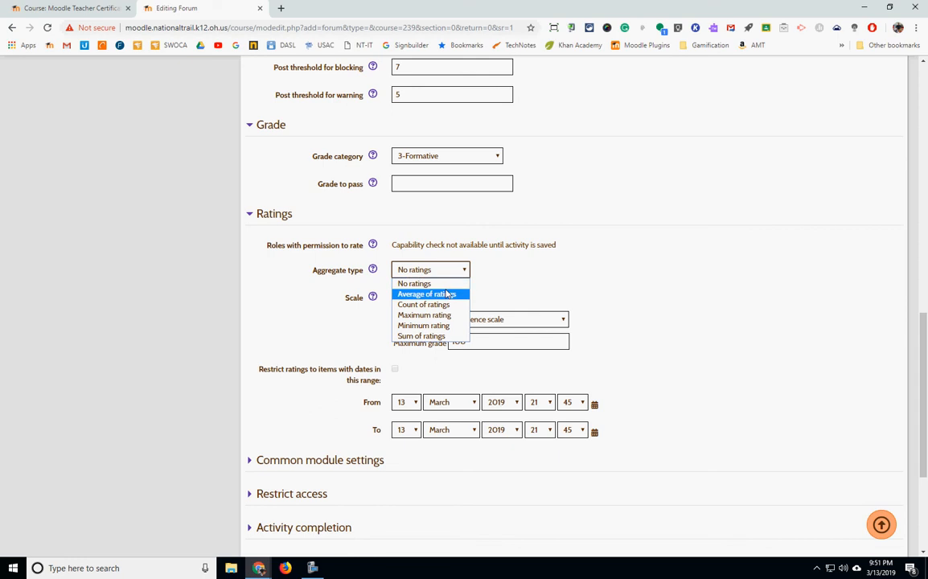
pyautogui.click(441, 314)
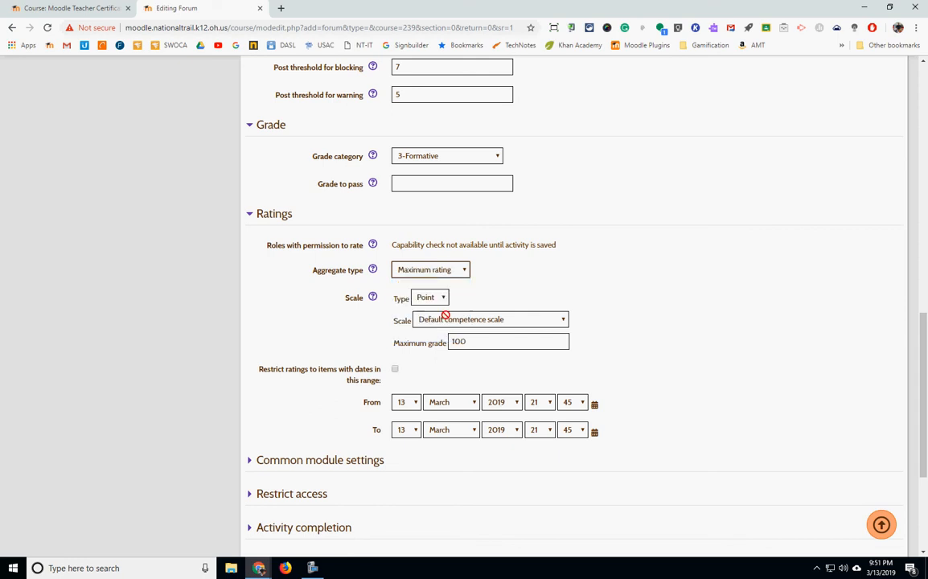
# Step: Try the date-range restriction for ratings and set the aggregate type back to No ratings
pyautogui.click(394, 369)
pyautogui.click(395, 369)
pyautogui.click(425, 269)
pyautogui.click(429, 283)
pyautogui.scroll(-5, 592, 281)
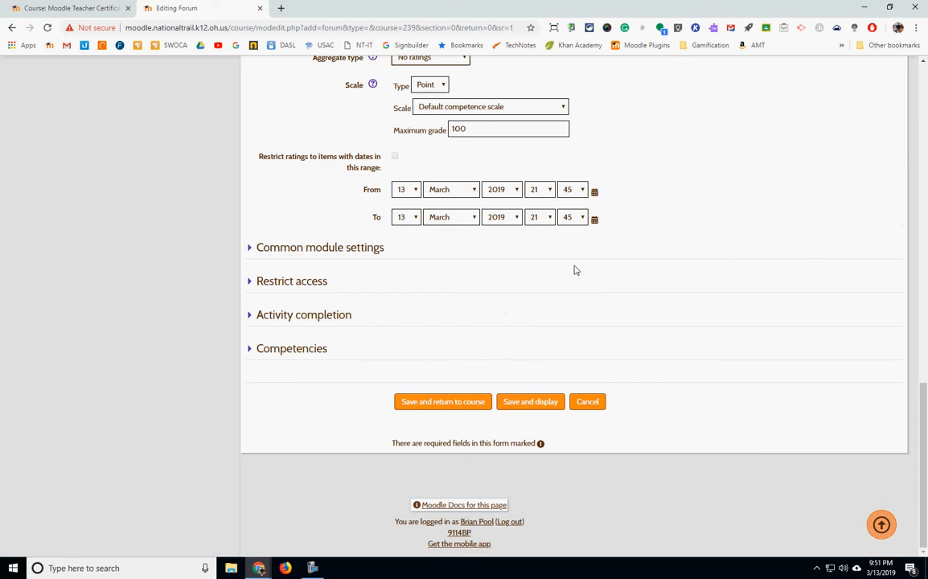
# Step: Save and display the forum, and start a new discussion topic with the subject "Hard Drive Defrag Questions"
pyautogui.click(531, 403)
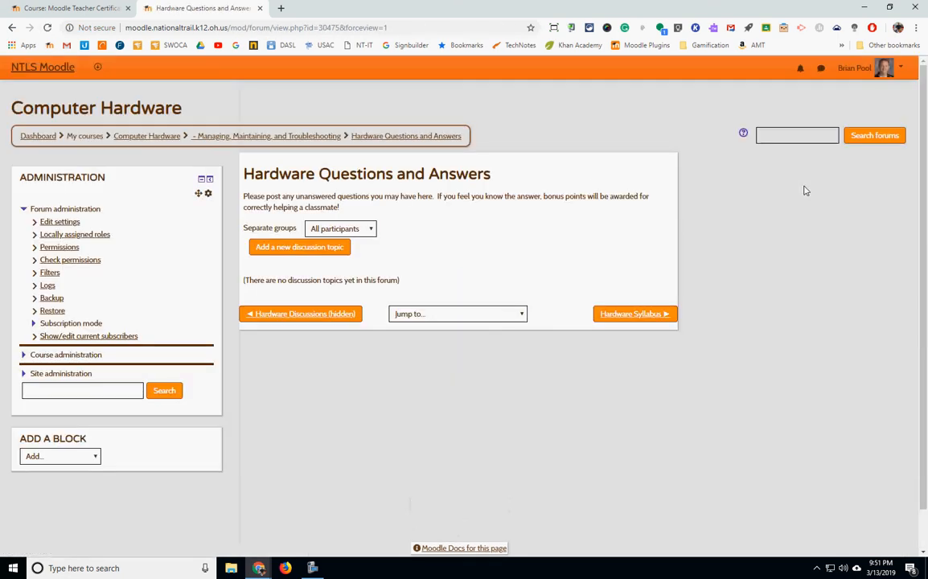
pyautogui.click(283, 249)
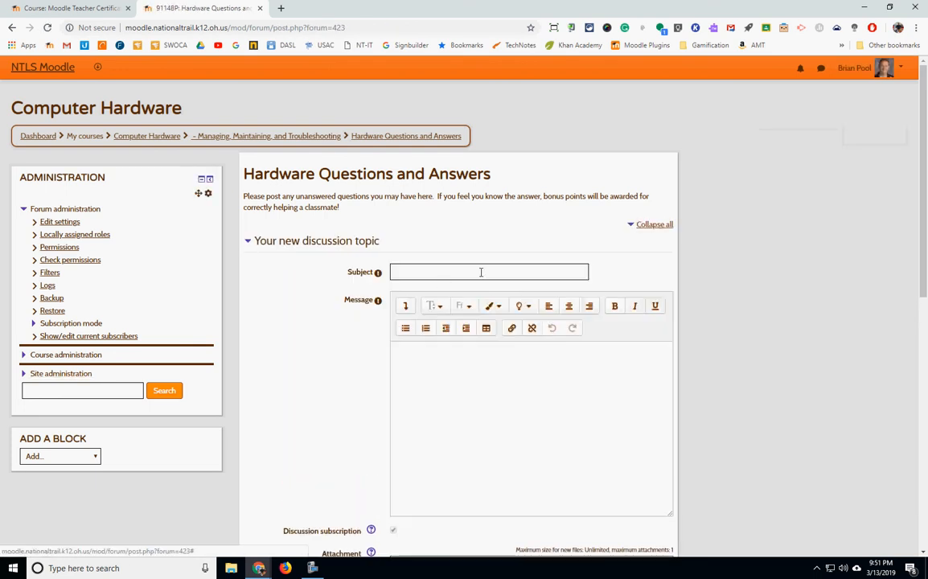
pyautogui.write('H')
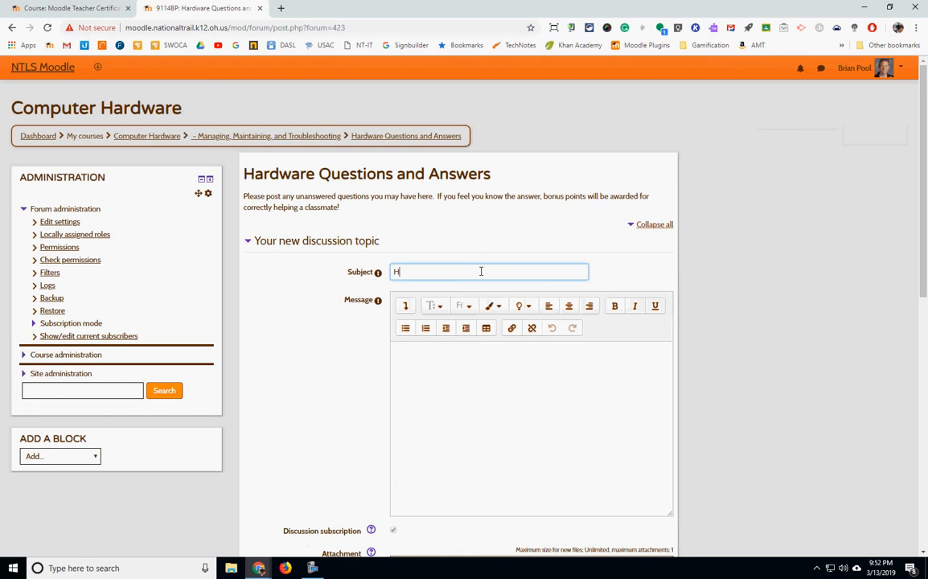
pyautogui.write('ard Drive Defrag Questions')
# Step: Write the topic's message asking whether anyone remembers the software the teacher, mentioned by name, showed us in class today
pyautogui.click(432, 371)
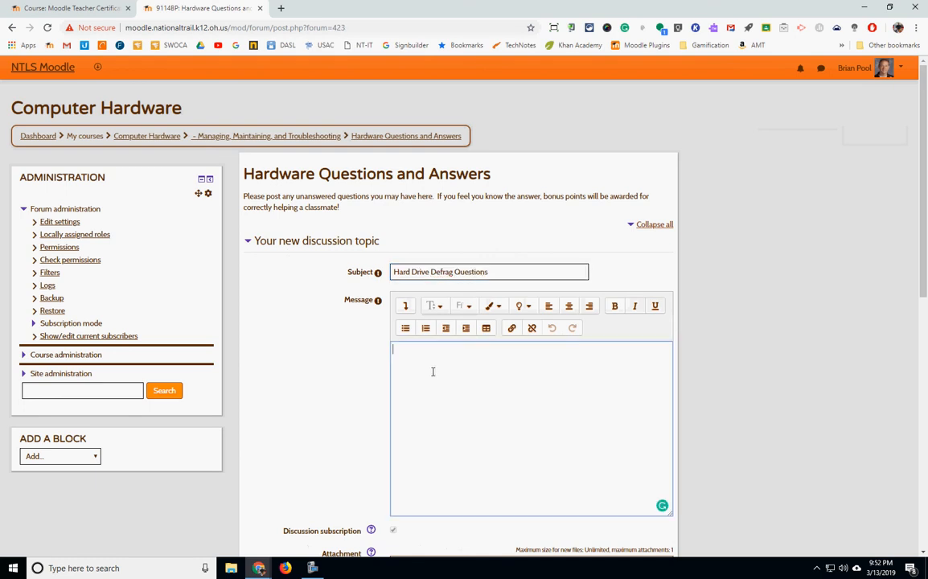
pyautogui.write('Does anyone')
pyautogui.write(' remmebe')
pyautogui.press('BackSpace')
pyautogui.press('BackSpace')
pyautogui.press('BackSpace')
pyautogui.press('BackSpace')
pyautogui.write('ember the ')
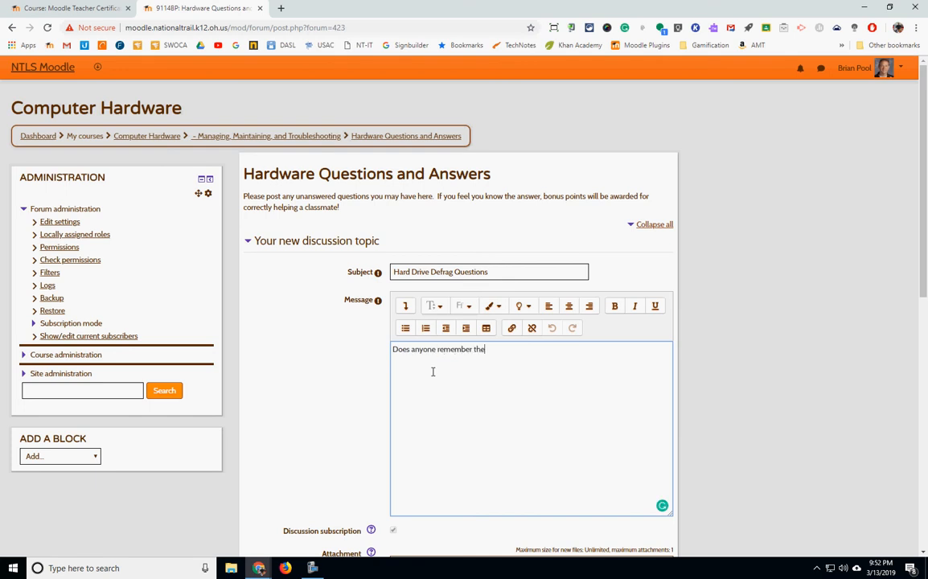
pyautogui.write('software Mr. Pool showed ')
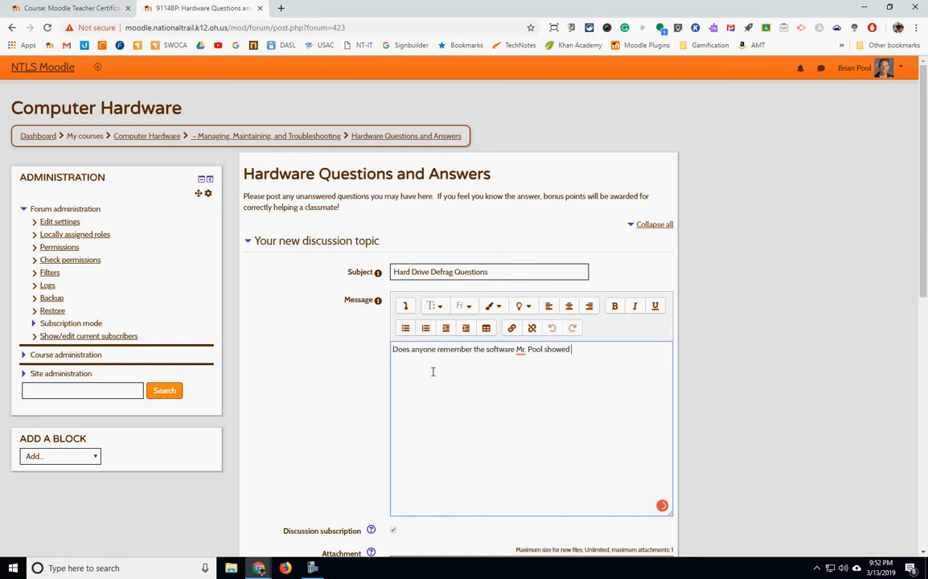
pyautogui.write('us in class tro')
pyautogui.press('BackSpace')
pyautogui.press('BackSpace')
pyautogui.write('oday?')
# Step: Post the new topic to the forum and open the Hard Drive Defrag Questions discussion
pyautogui.scroll(-7, 492, 468)
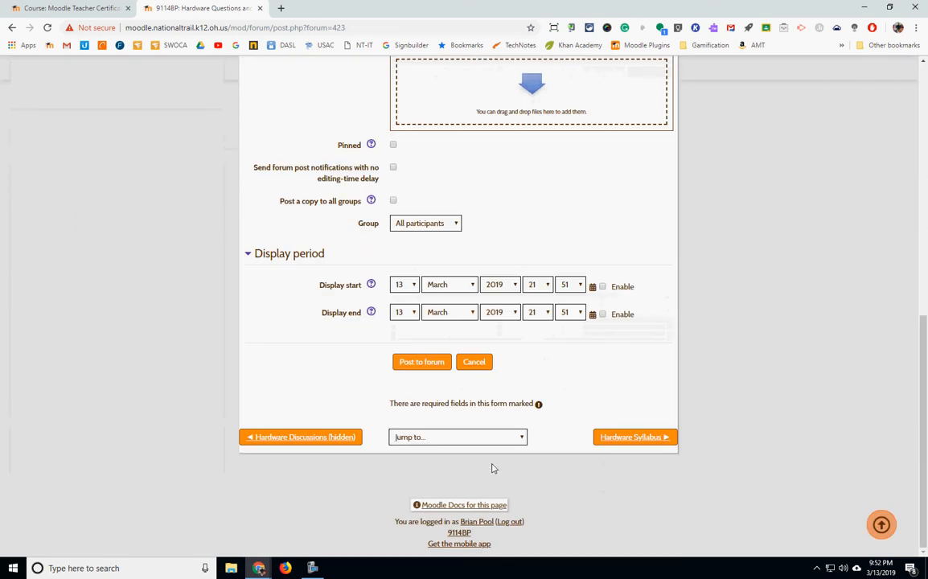
pyautogui.click(422, 366)
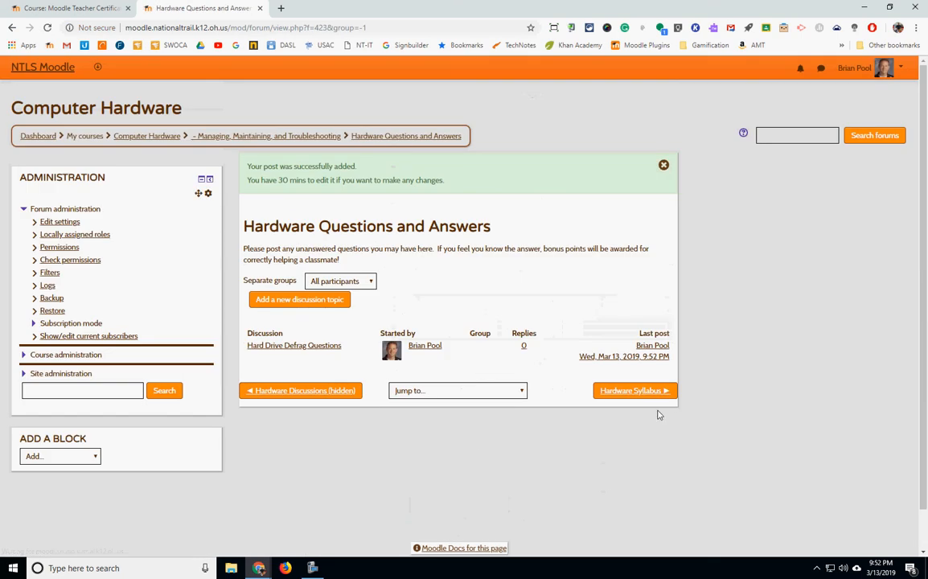
pyautogui.click(313, 352)
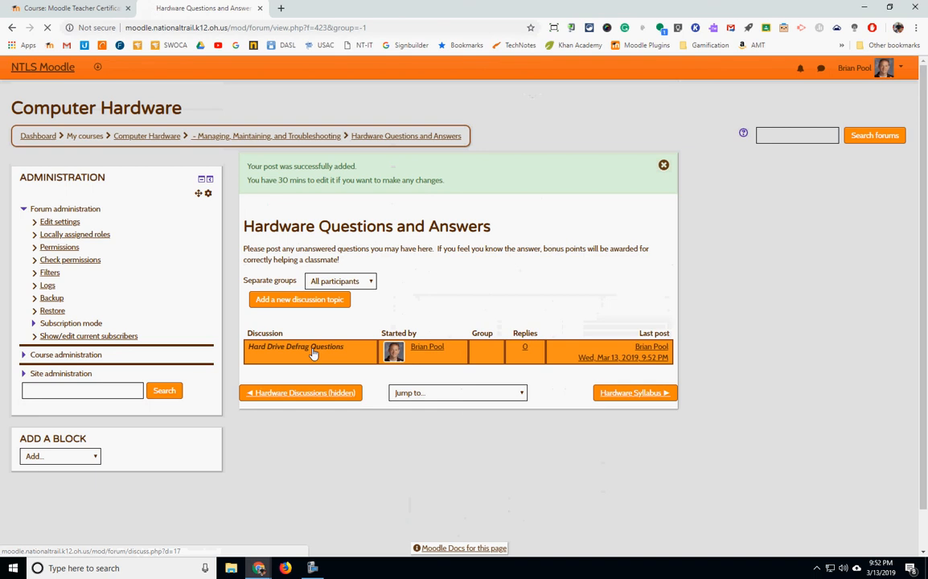